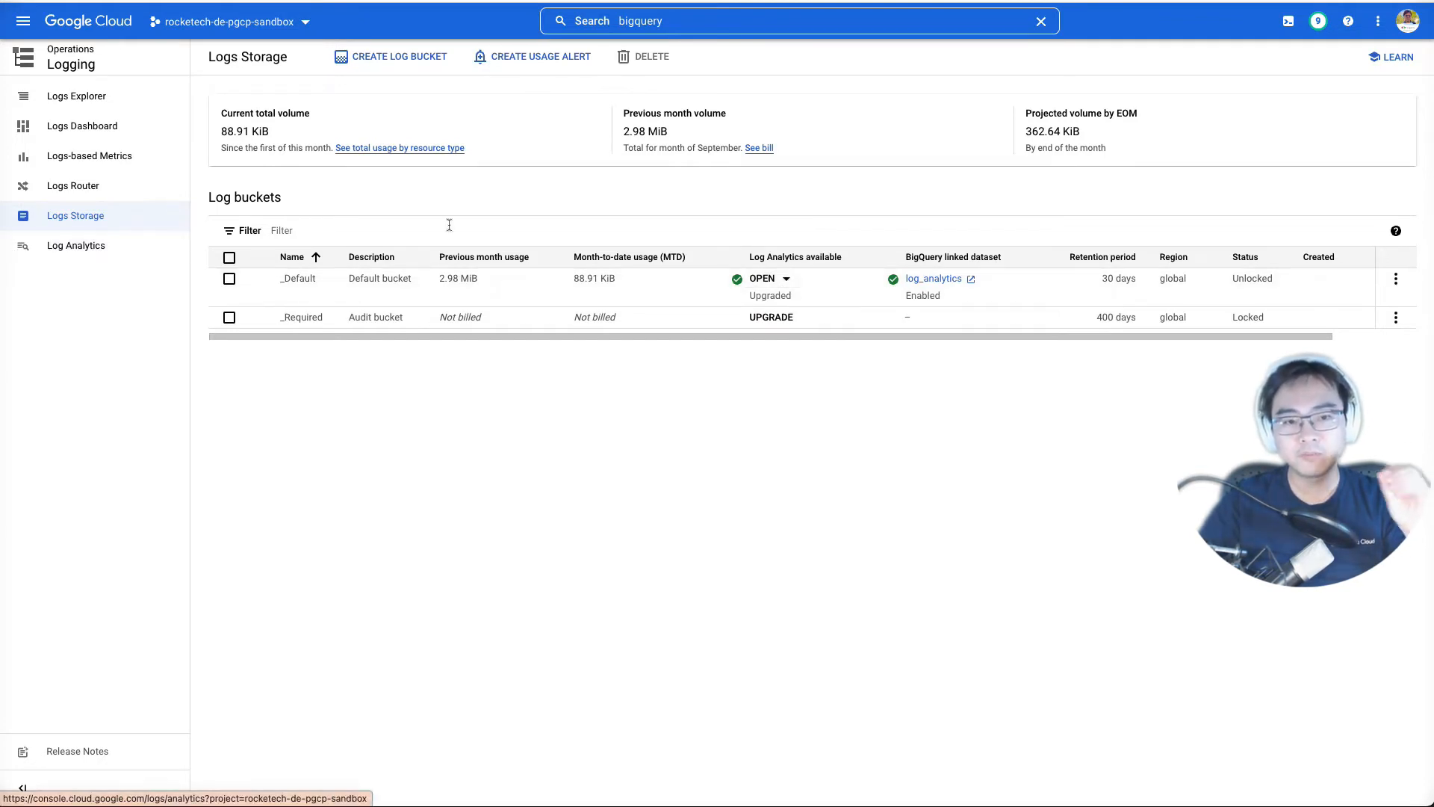
# - Open Log Analytics and run the default query on the _AllLogs view for the last 7 days, limited to 50 rows
pyautogui.click(77, 253)
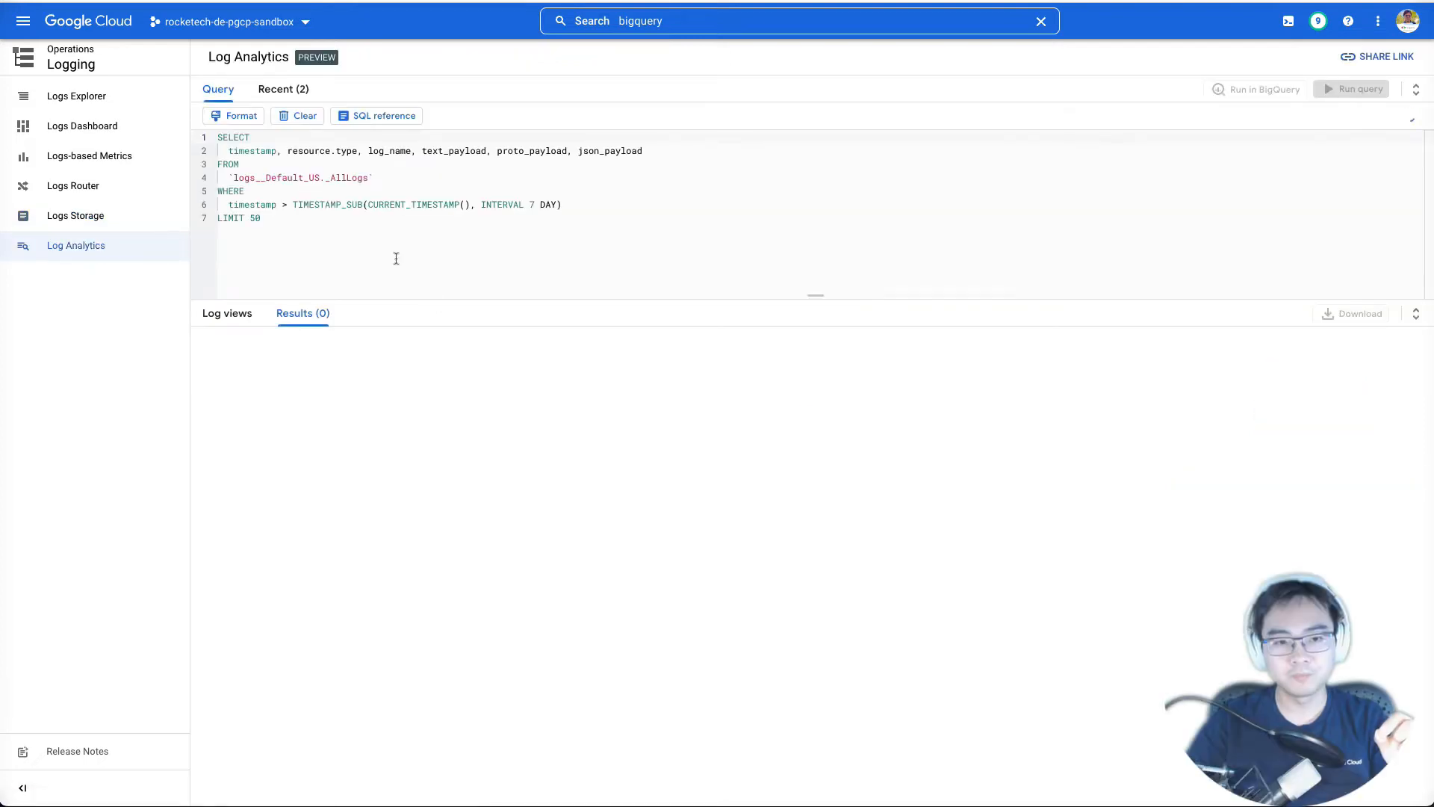
pyautogui.moveTo(816, 296); pyautogui.dragTo(815, 269)
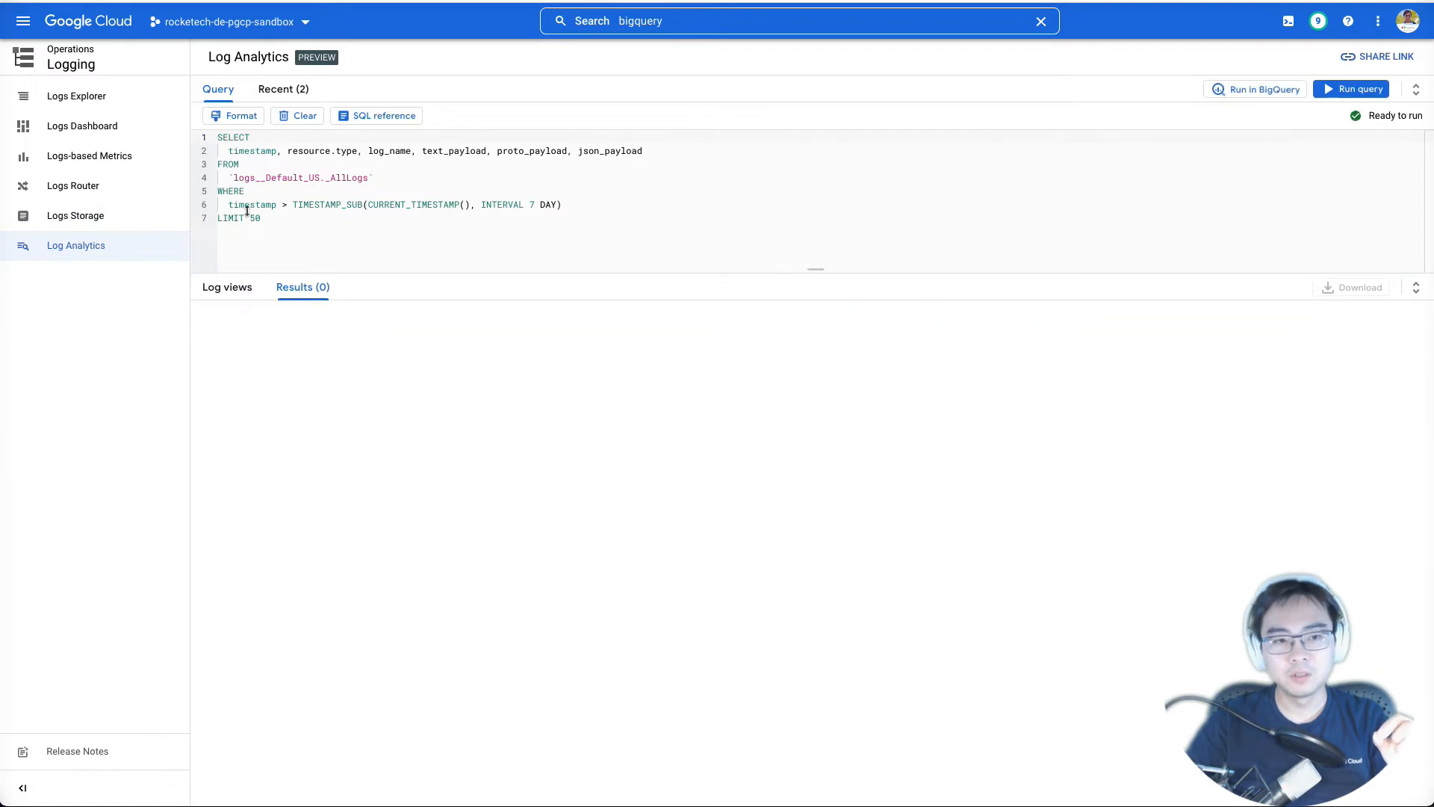
pyautogui.click(256, 215)
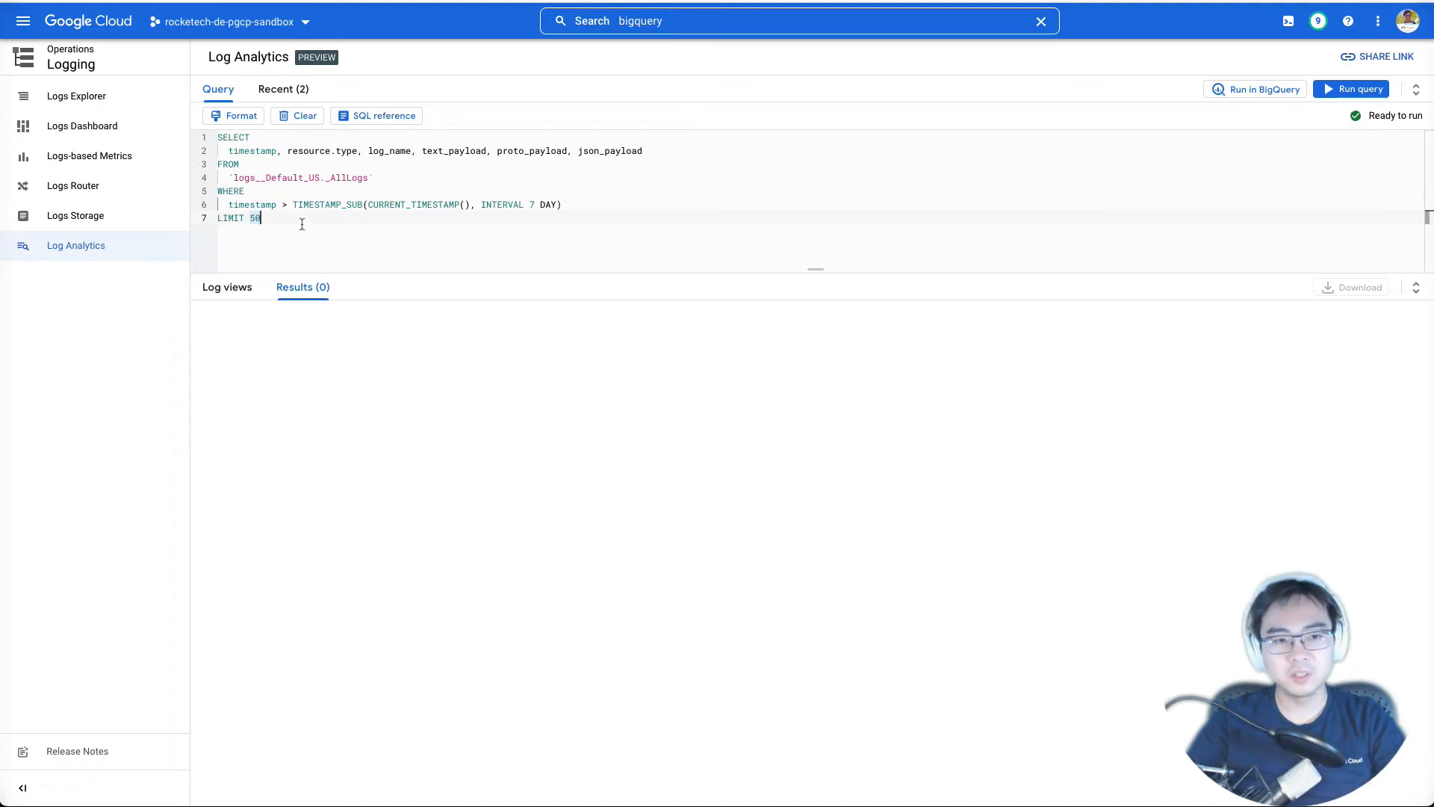
pyautogui.hotkey('ctrl', 'Return')
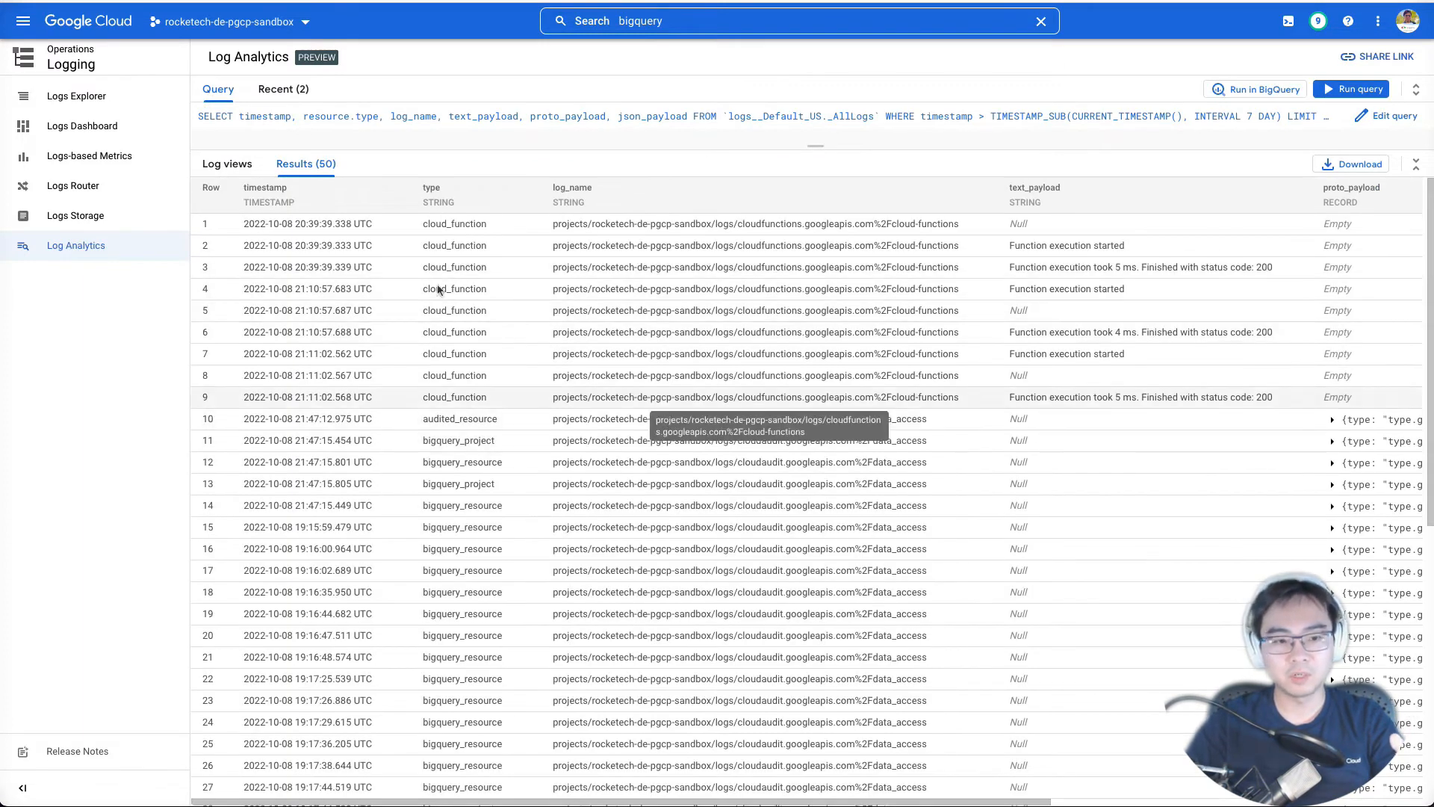
# - Look across the query result columns, from timestamp through to json_payload, and enlarge the query area slightly
pyautogui.moveTo(621, 801); pyautogui.dragTo(991, 801)
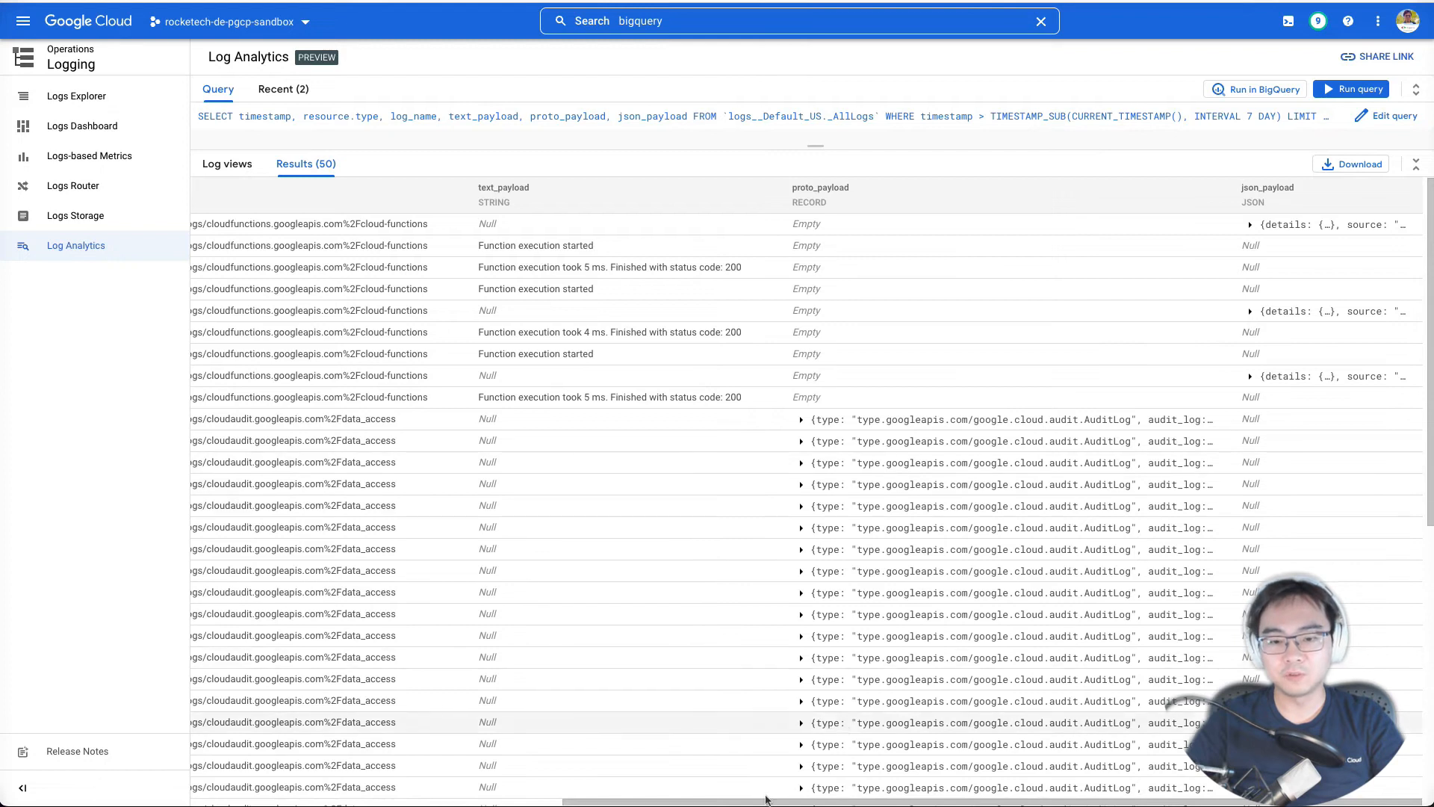
pyautogui.moveTo(737, 801); pyautogui.dragTo(269, 799)
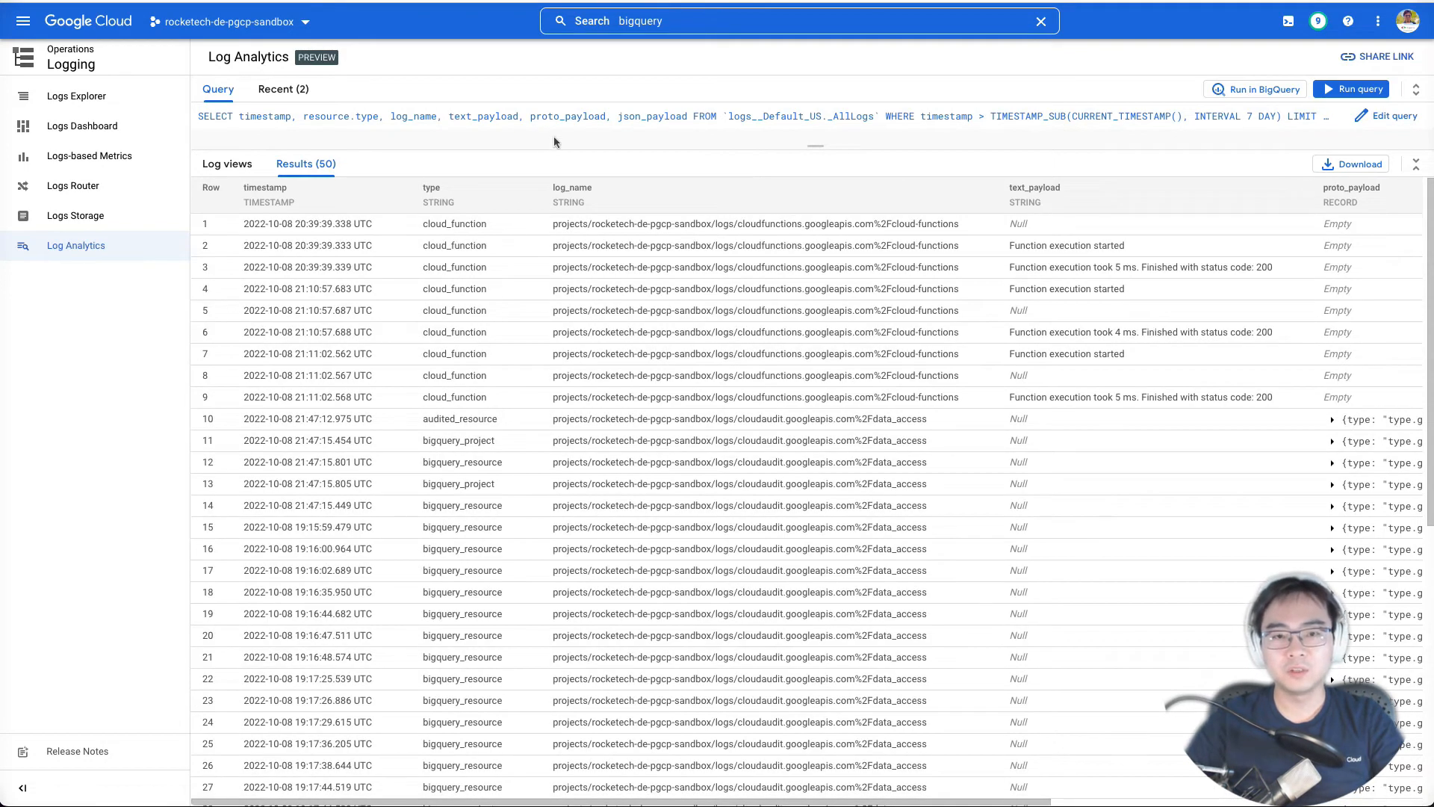
pyautogui.moveTo(815, 146); pyautogui.dragTo(815, 180)
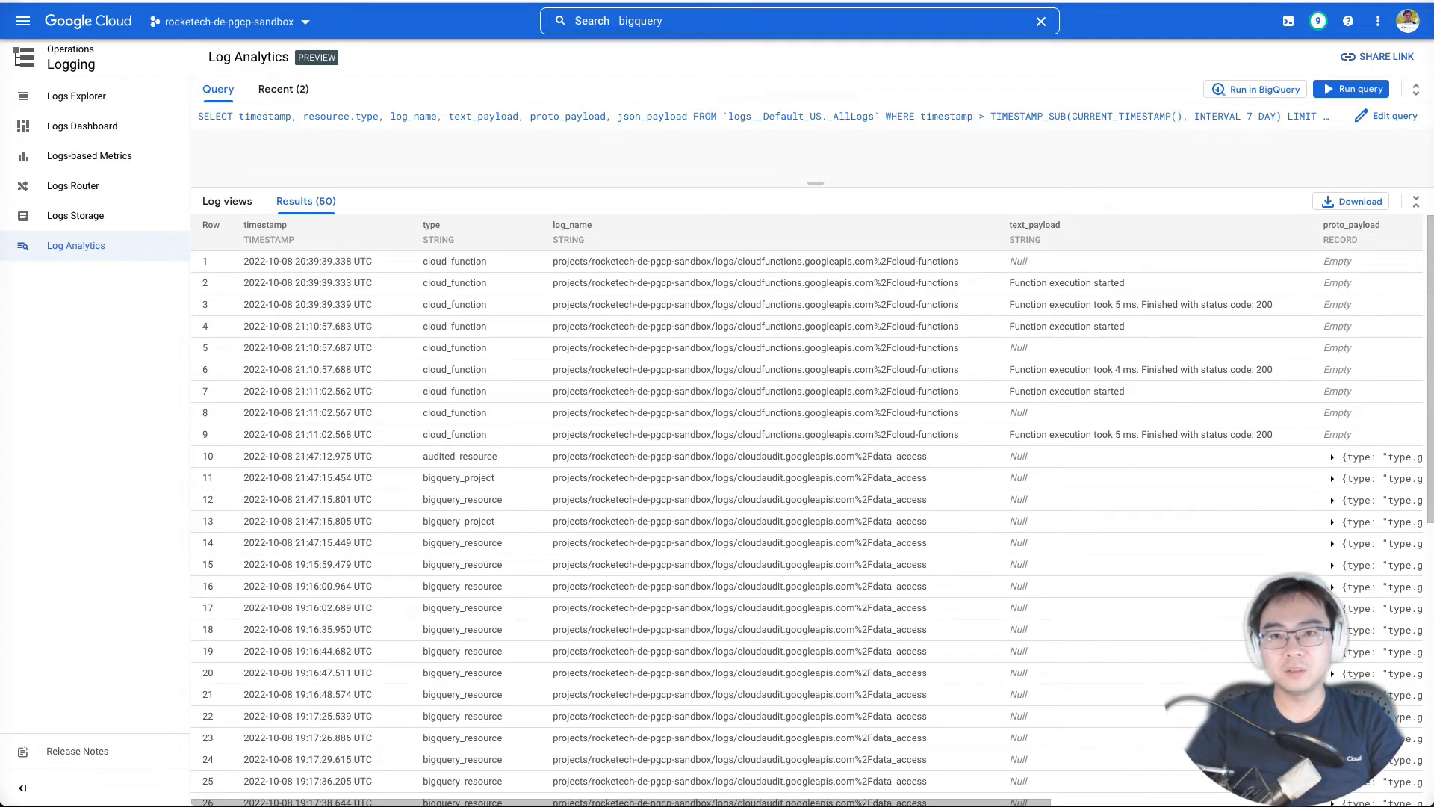
# - Switch to the log-analytics-review repository on GitHub and look over its file list and README deployment instructions
pyautogui.click(784, 7)
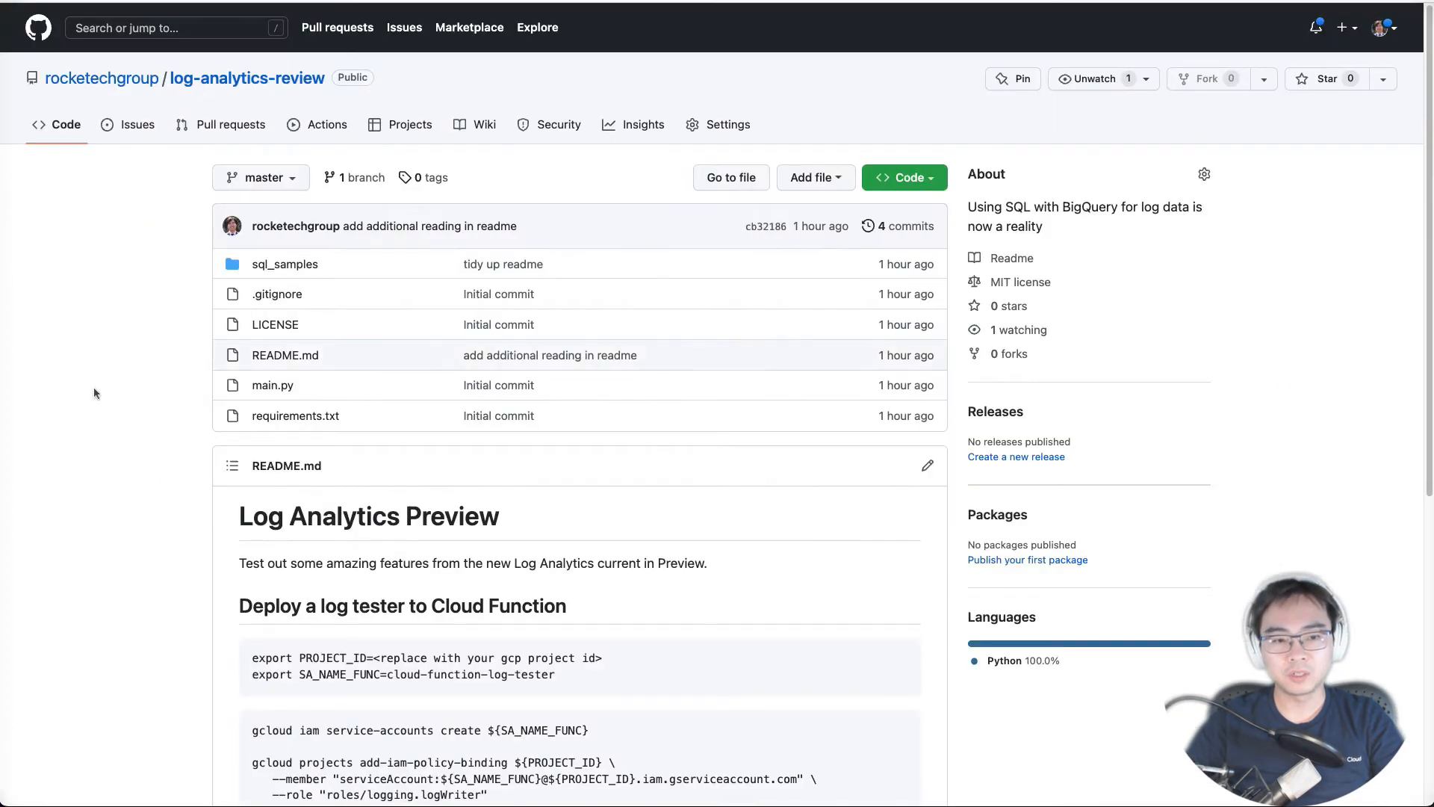
pyautogui.scroll(-3, 150, 352)
pyautogui.scroll(3, 149, 352)
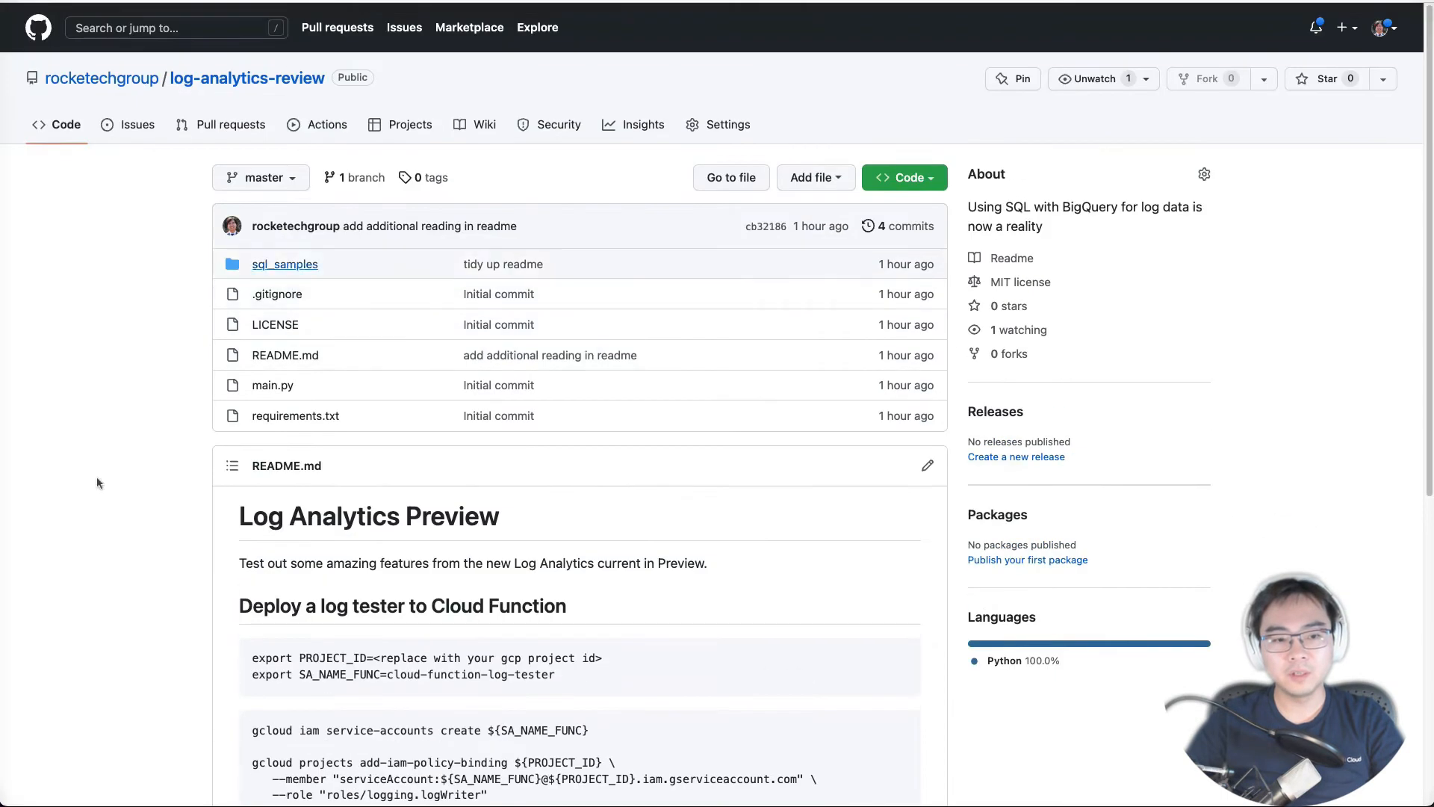
pyautogui.scroll(-5, 96, 483)
pyautogui.scroll(2, 226, 243)
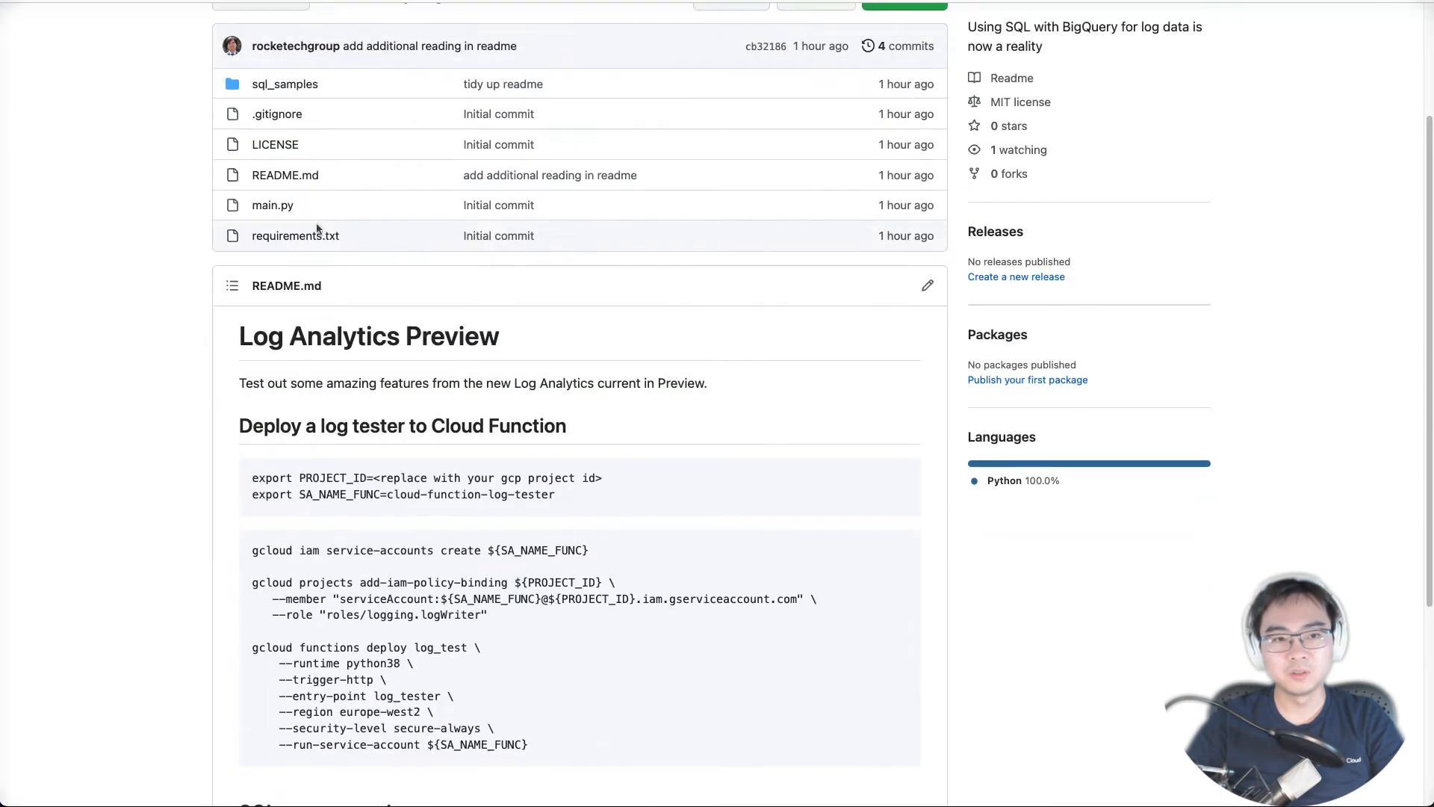
# - Open main.py and read the logging setup and the log_tester function with its nested log details
pyautogui.click(272, 202)
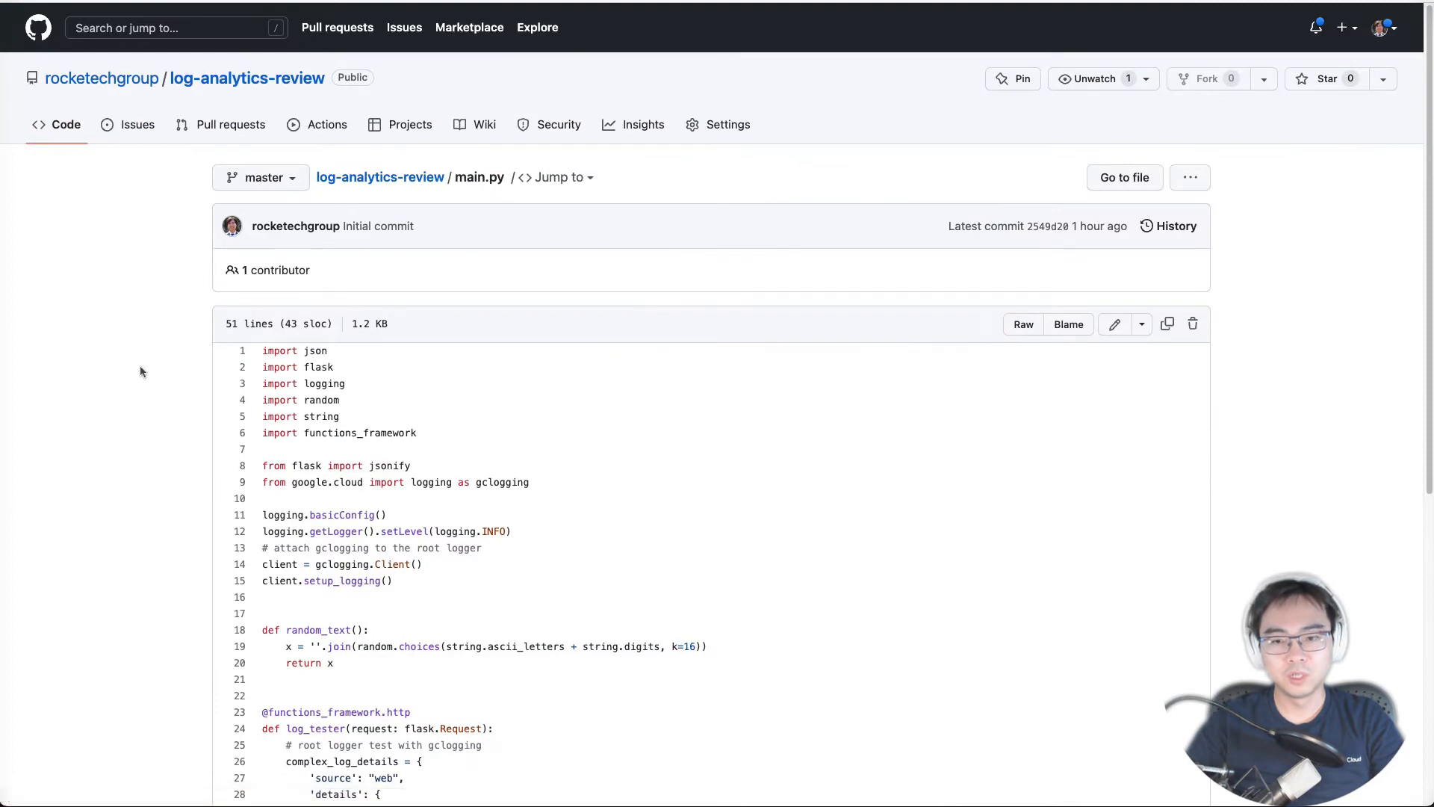
pyautogui.scroll(-5, 145, 364)
pyautogui.scroll(-3, 183, 304)
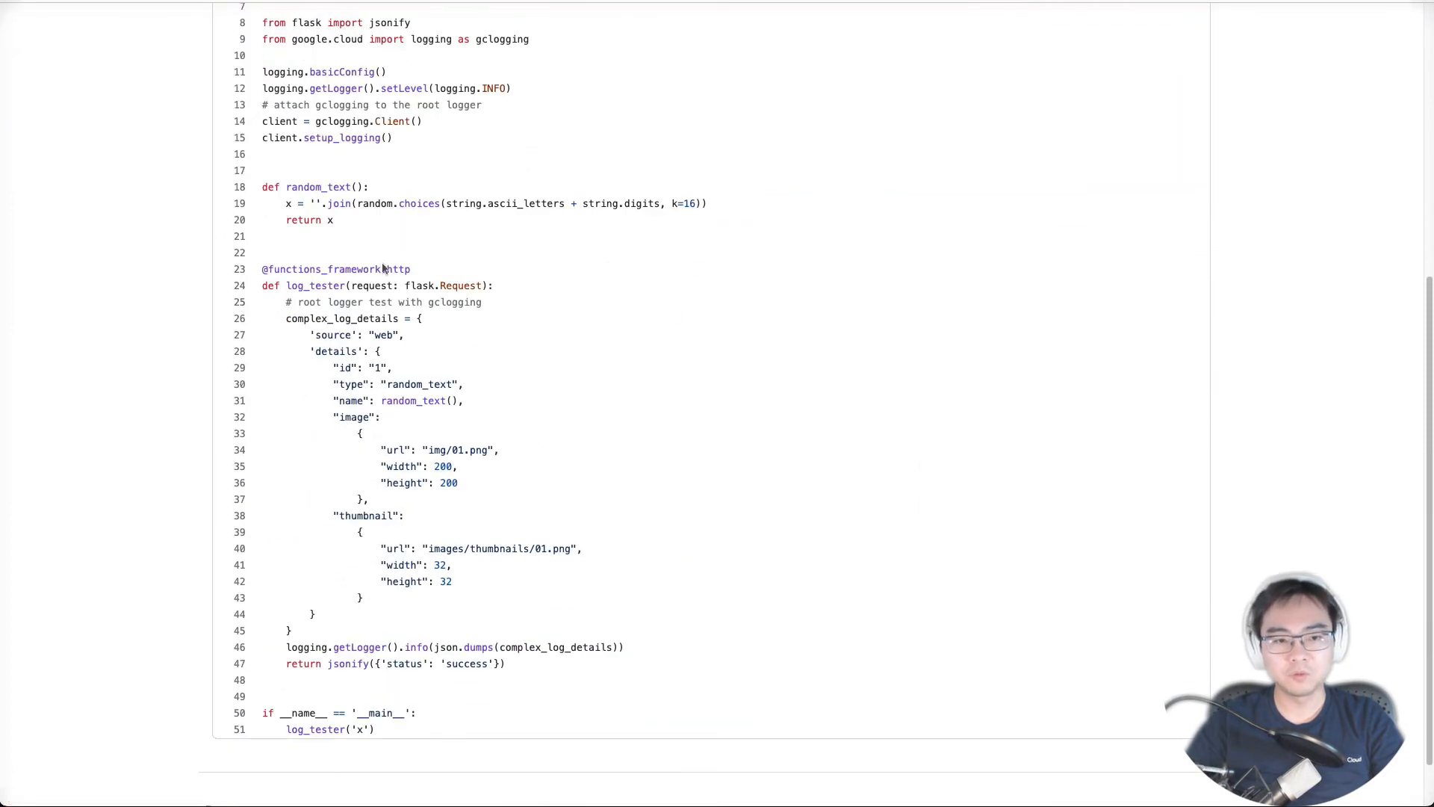
pyautogui.scroll(2, 470, 312)
pyautogui.scroll(-2, 470, 312)
pyautogui.scroll(4, 448, 284)
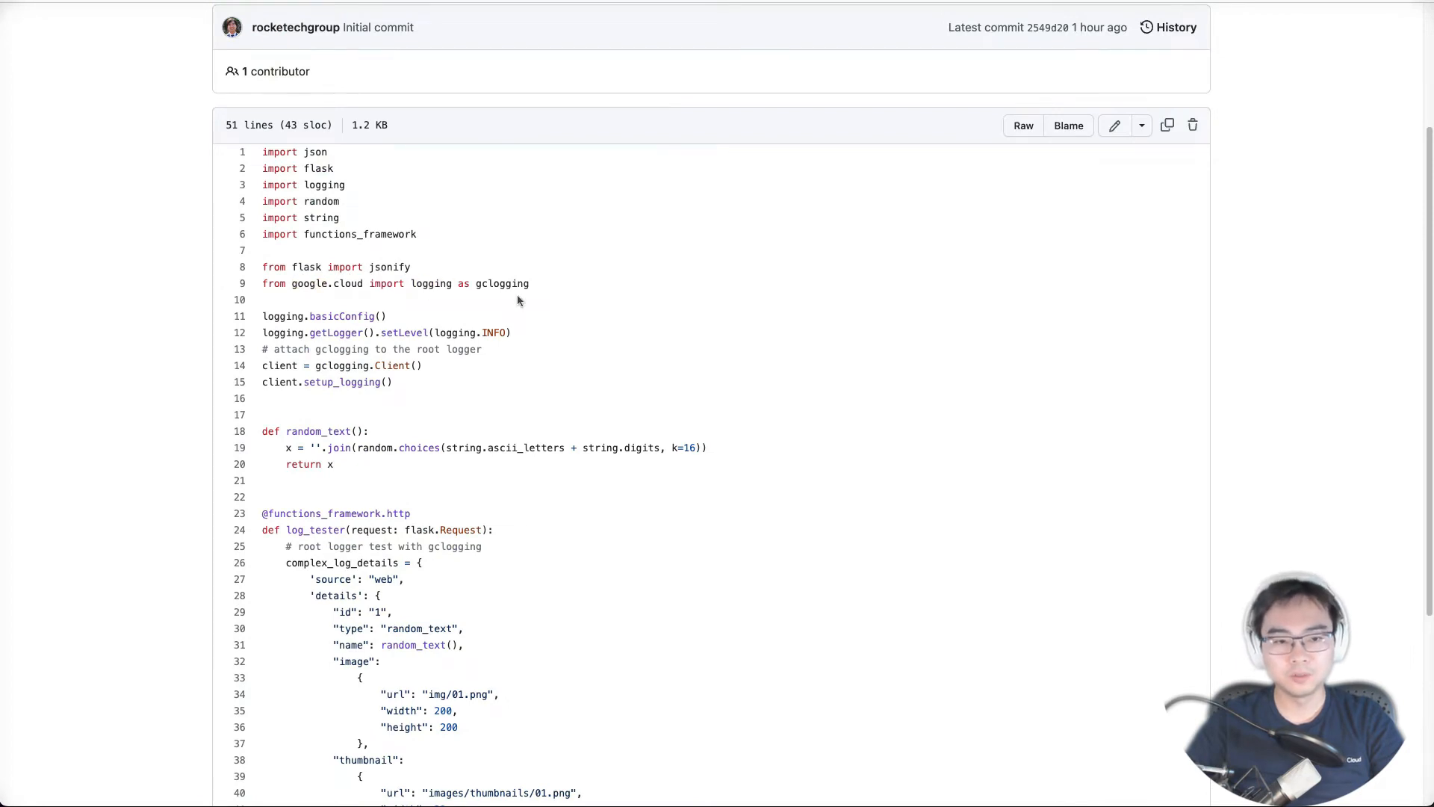
pyautogui.scroll(-4, 508, 276)
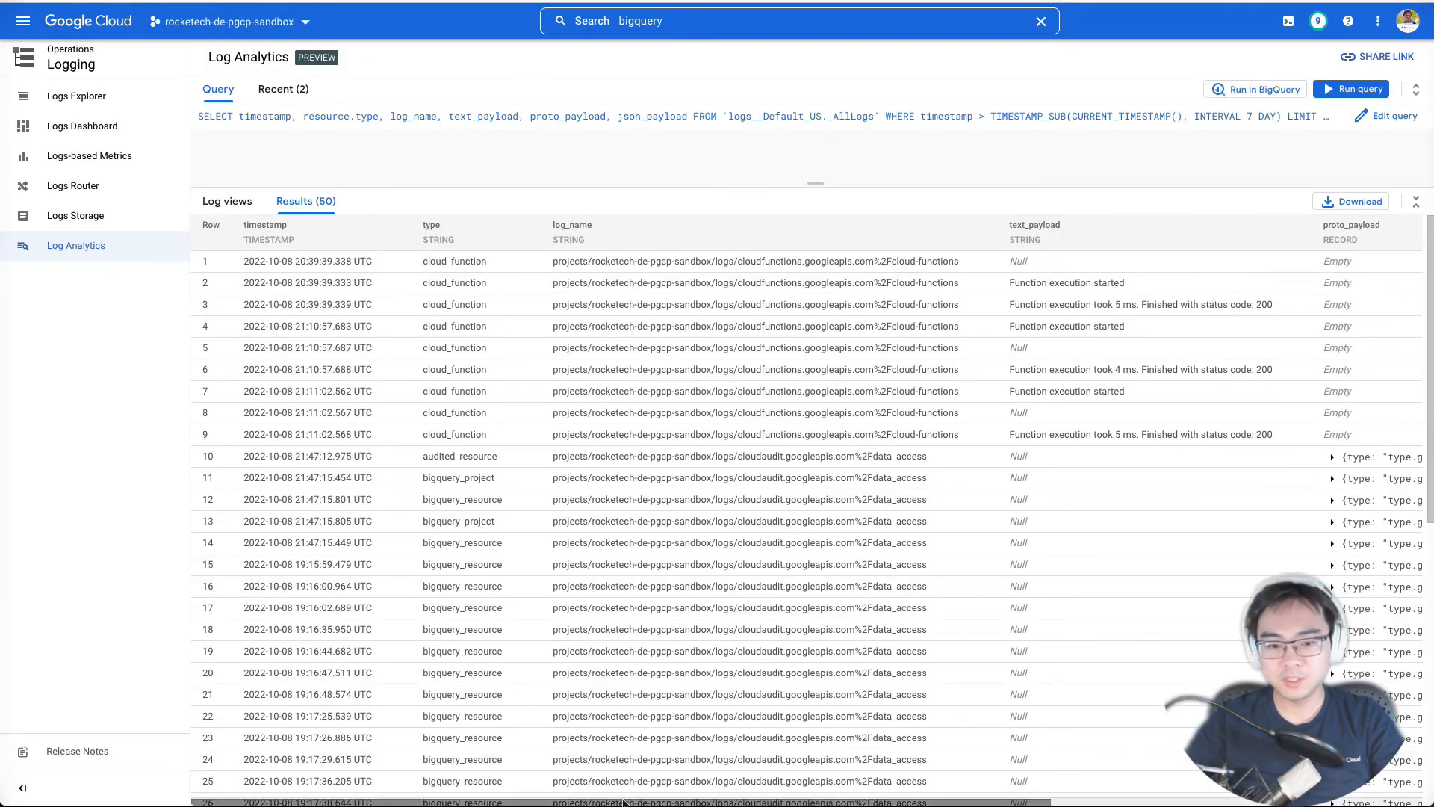
# - Back in the Log Analytics results, expand the first row's json_payload, including its details, image and thumbnail objects
pyautogui.moveTo(568, 803); pyautogui.dragTo(988, 803)
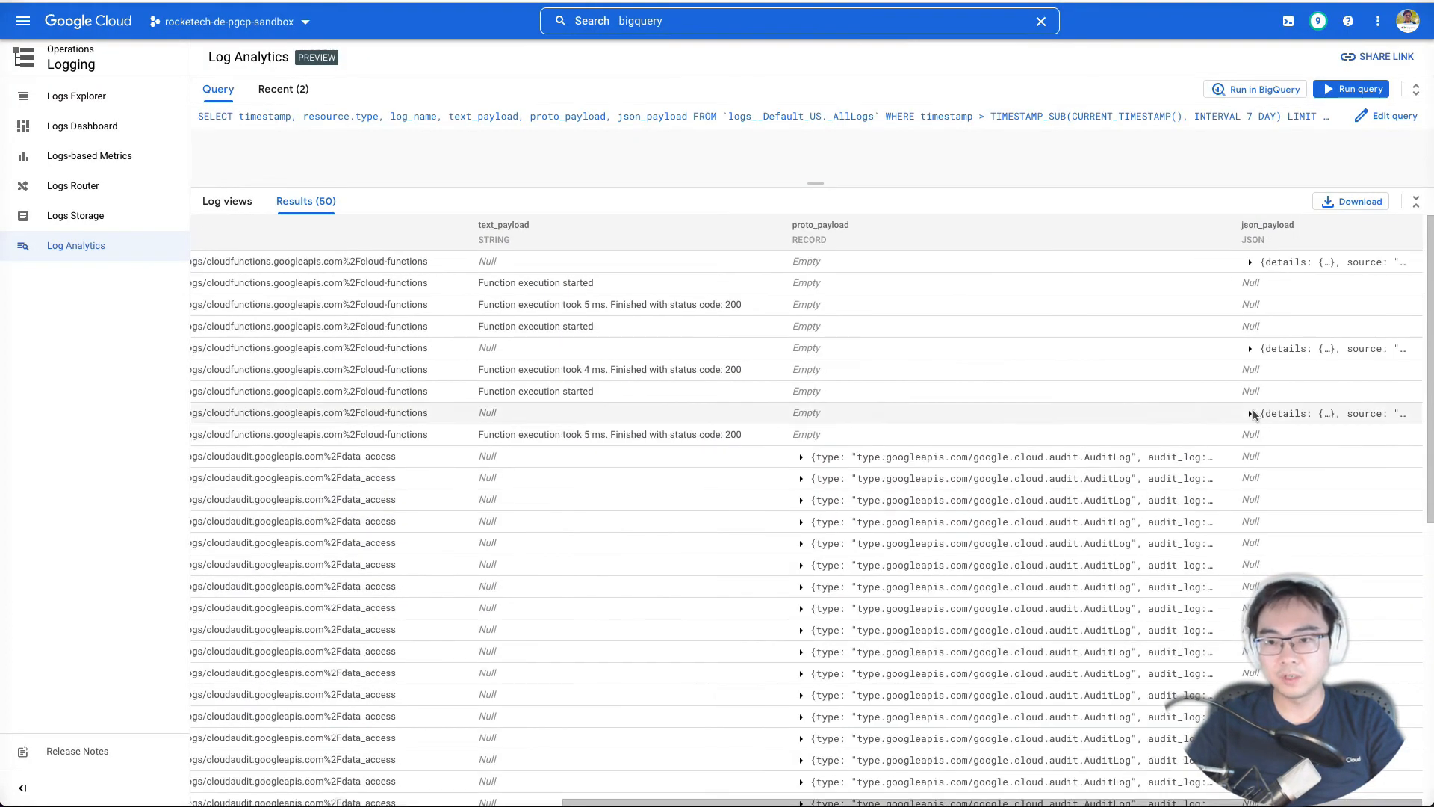
pyautogui.click(1250, 261)
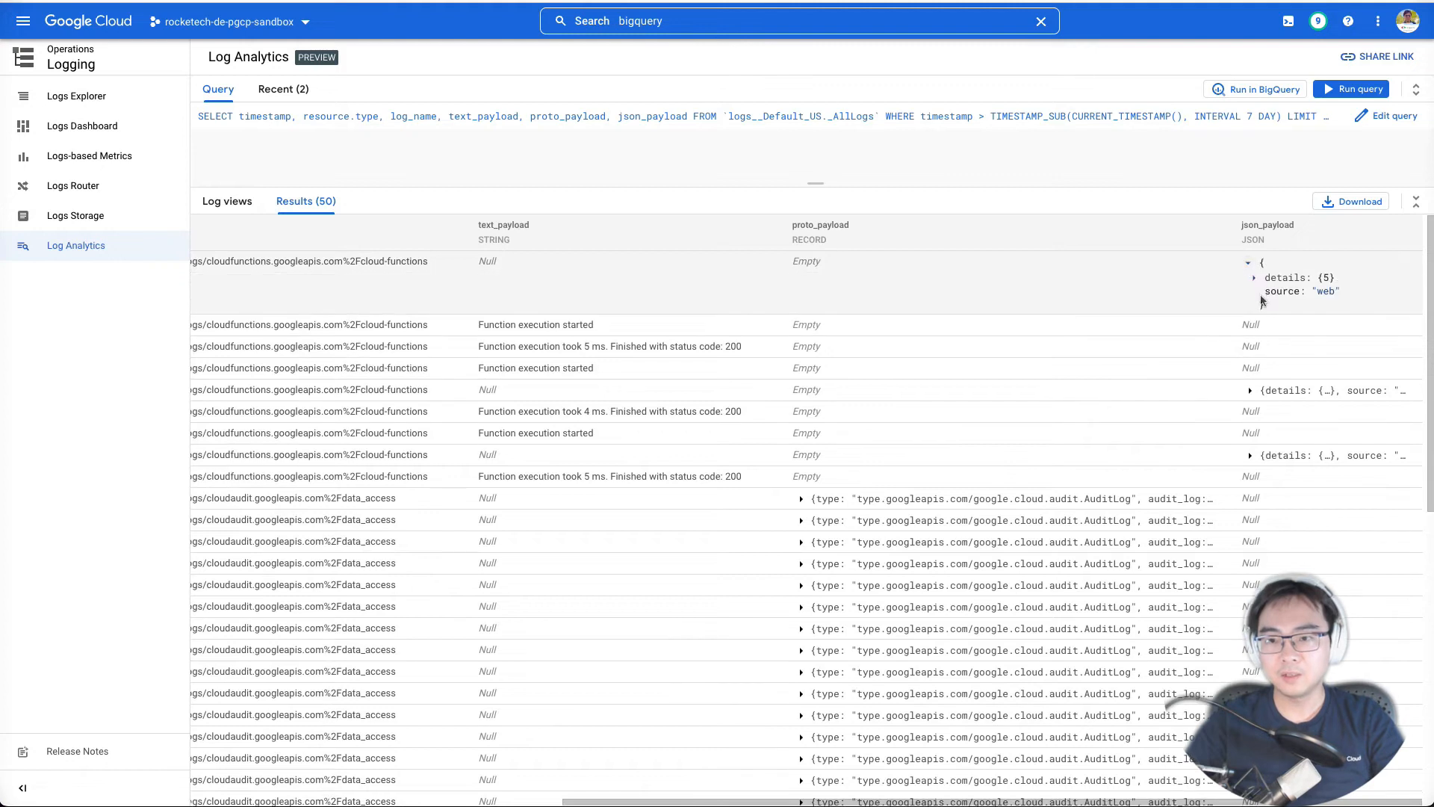
pyautogui.click(1253, 277)
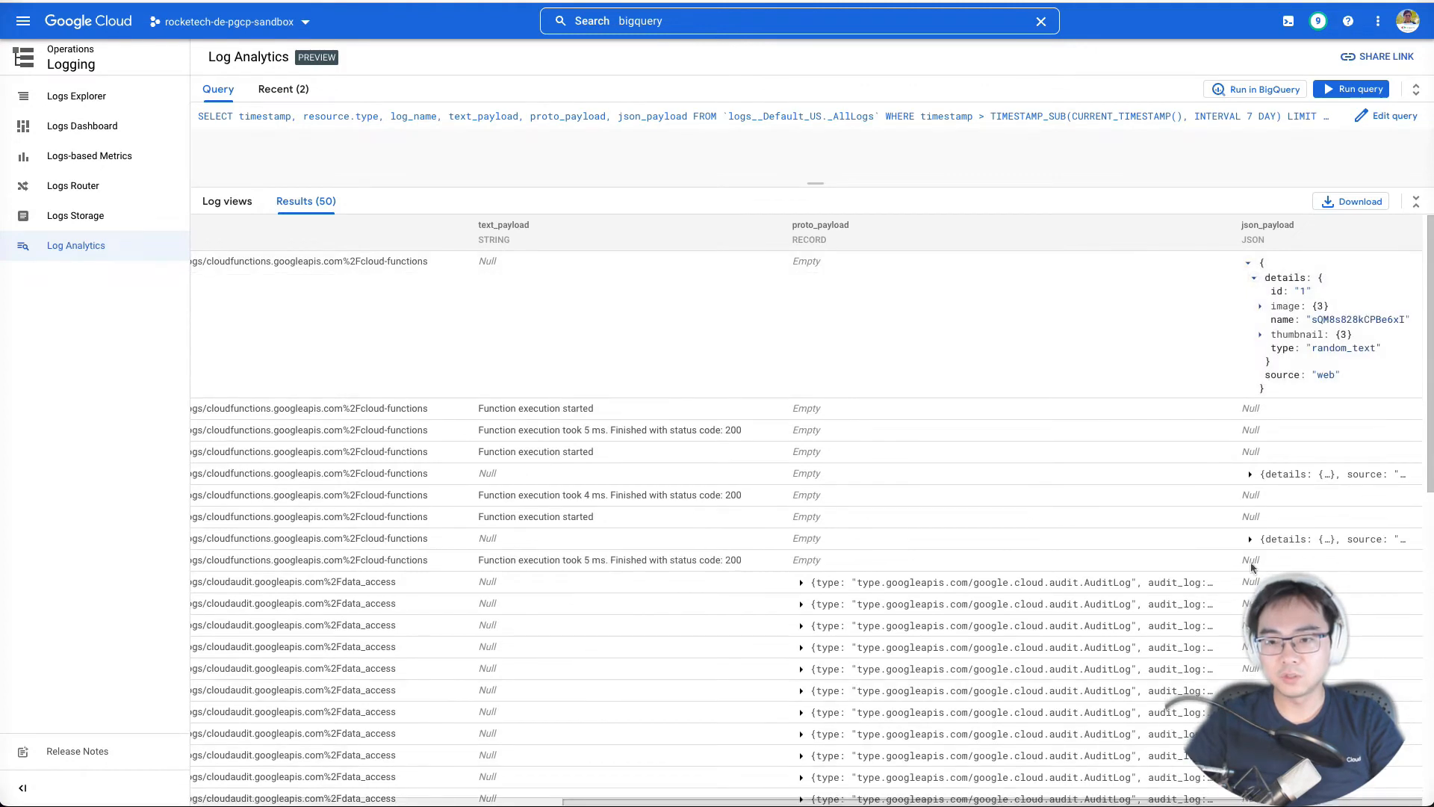
pyautogui.click(1260, 306)
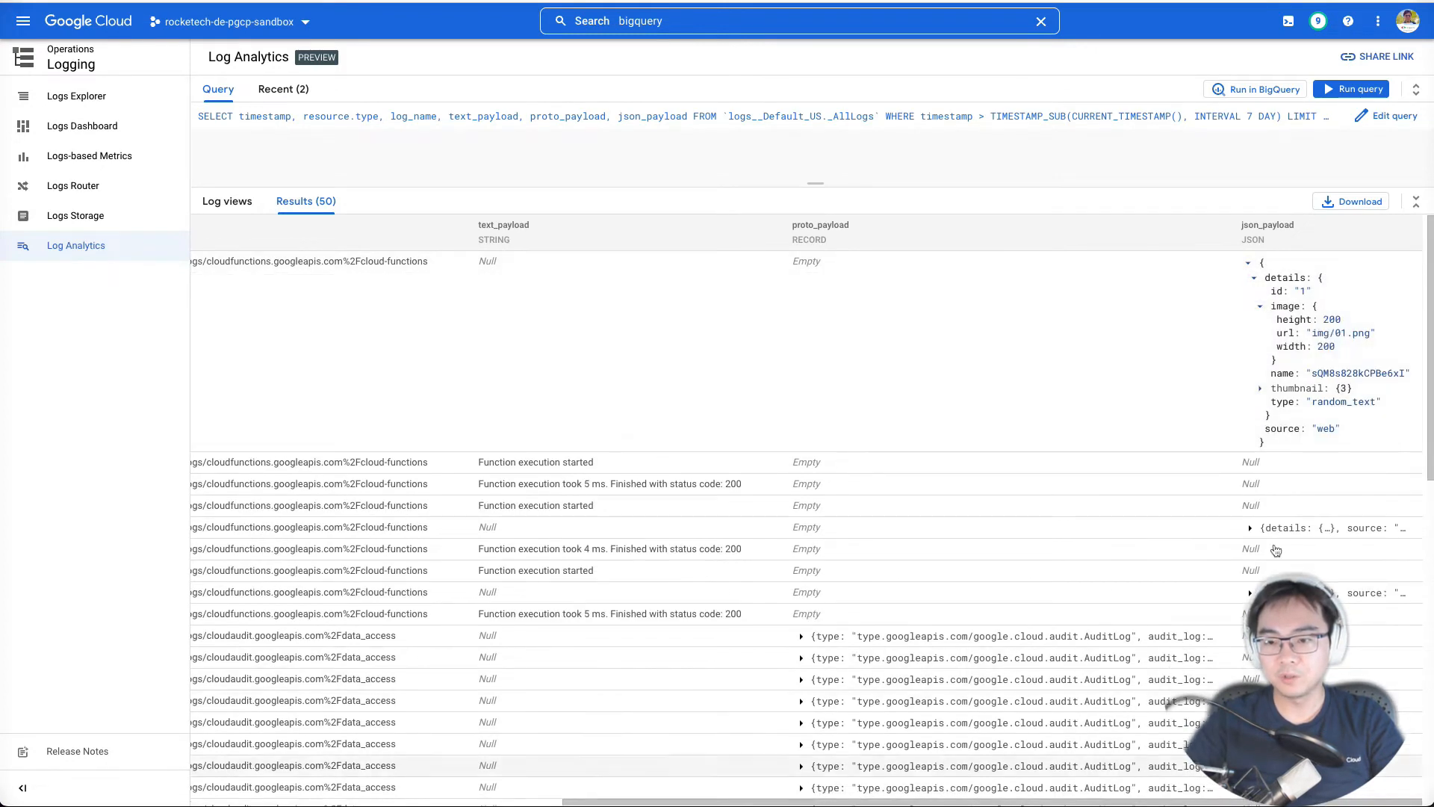
pyautogui.click(1260, 388)
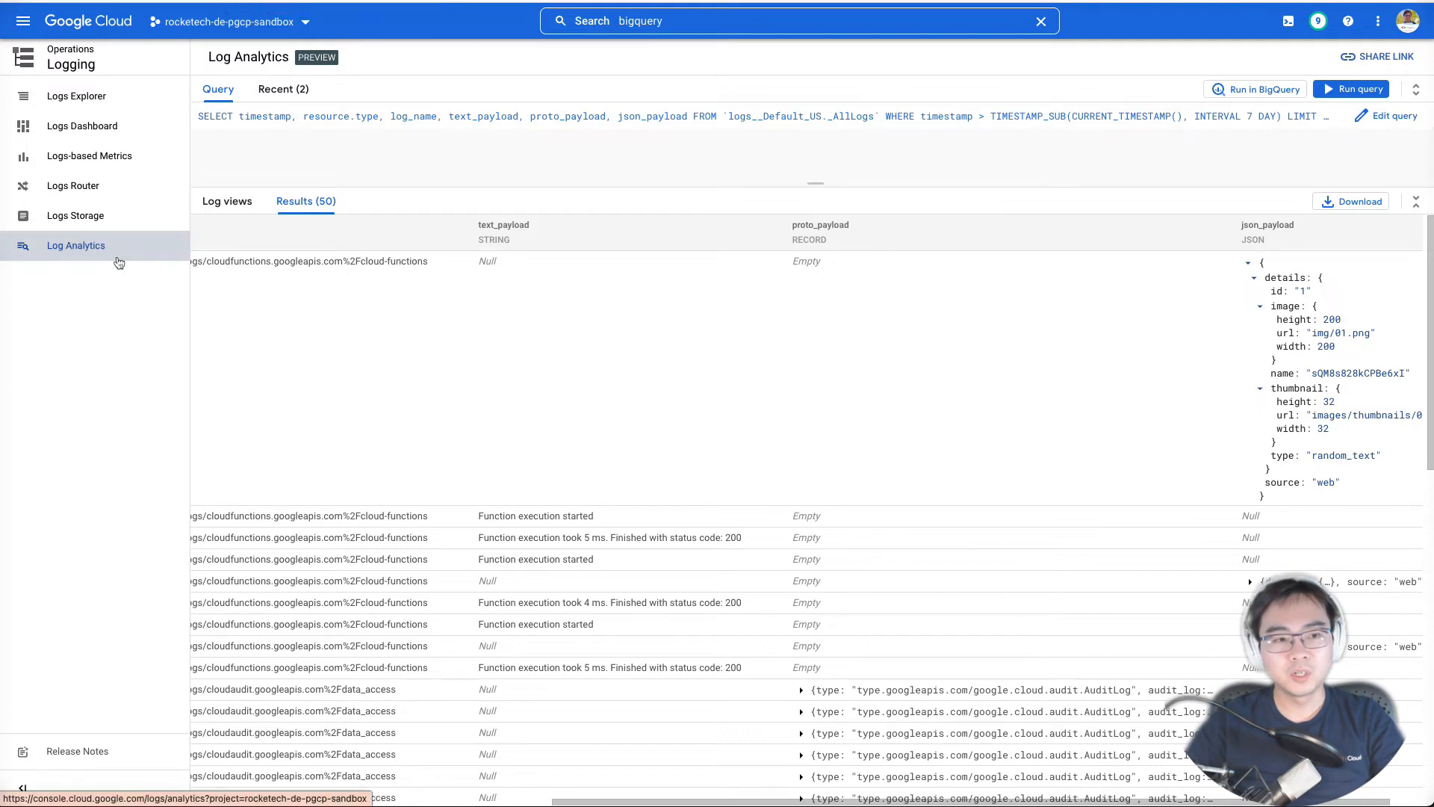
# - Open the _Default log bucket for editing in Logs Storage and review its Log Analytics and linked BigQuery dataset settings
pyautogui.click(117, 217)
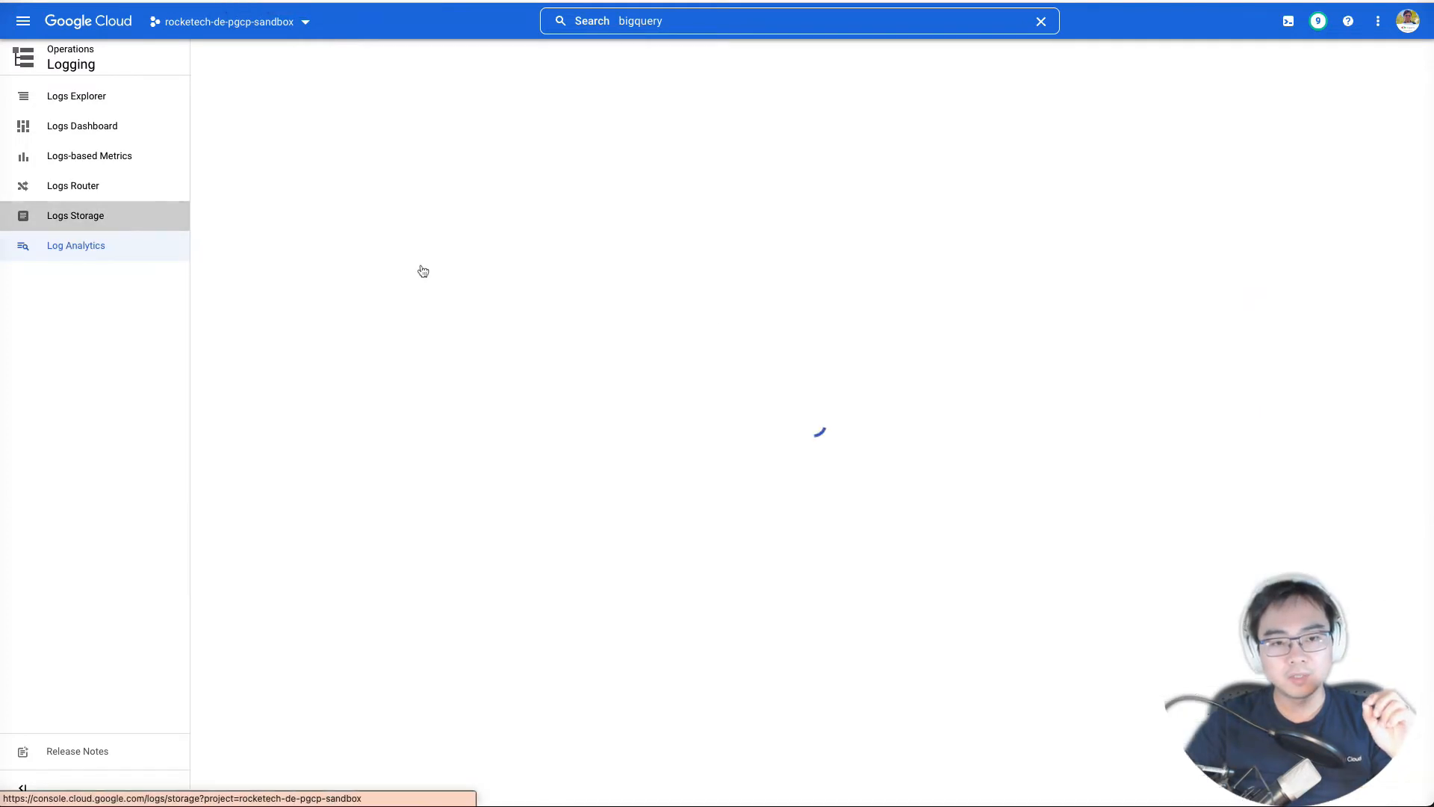
pyautogui.click(1396, 279)
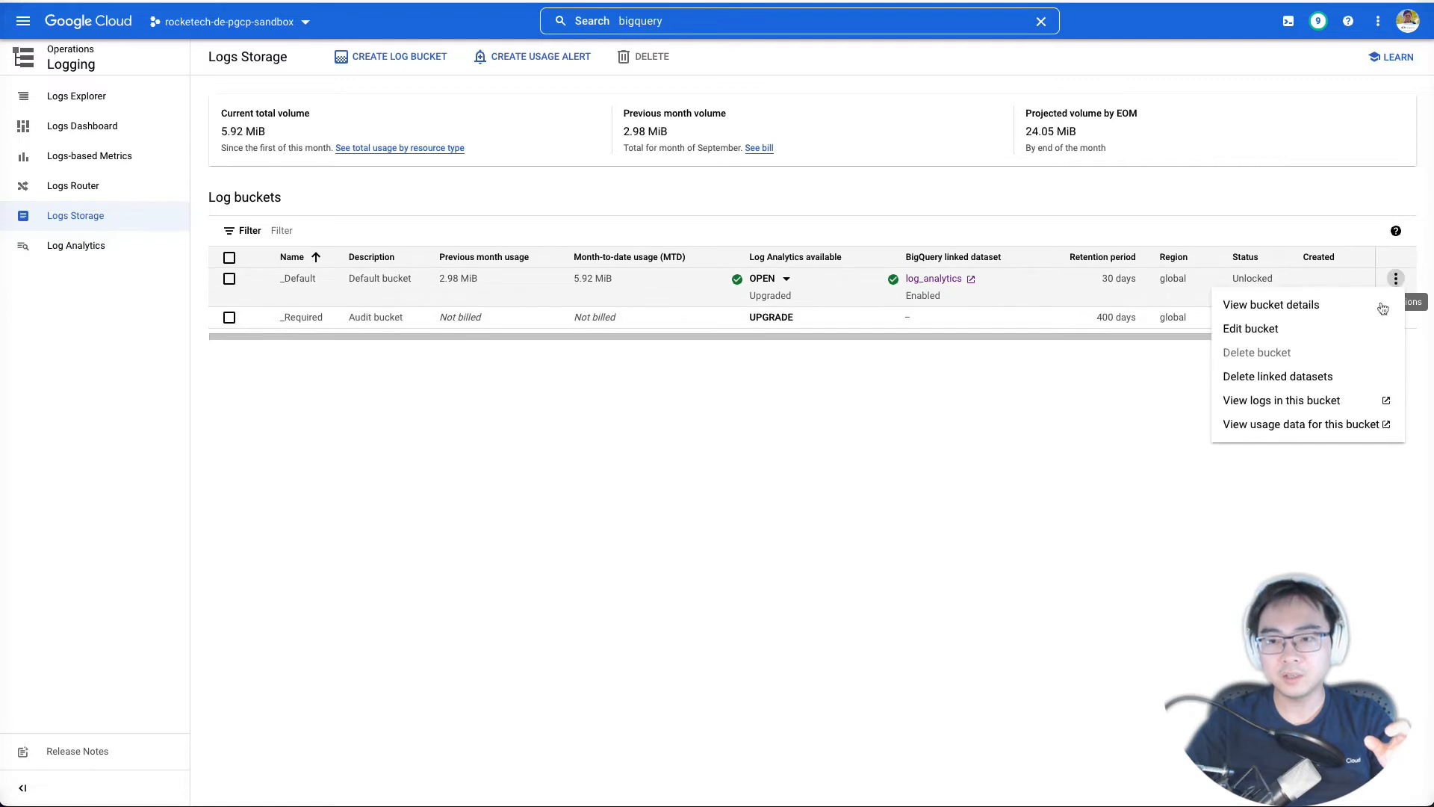
pyautogui.click(1270, 330)
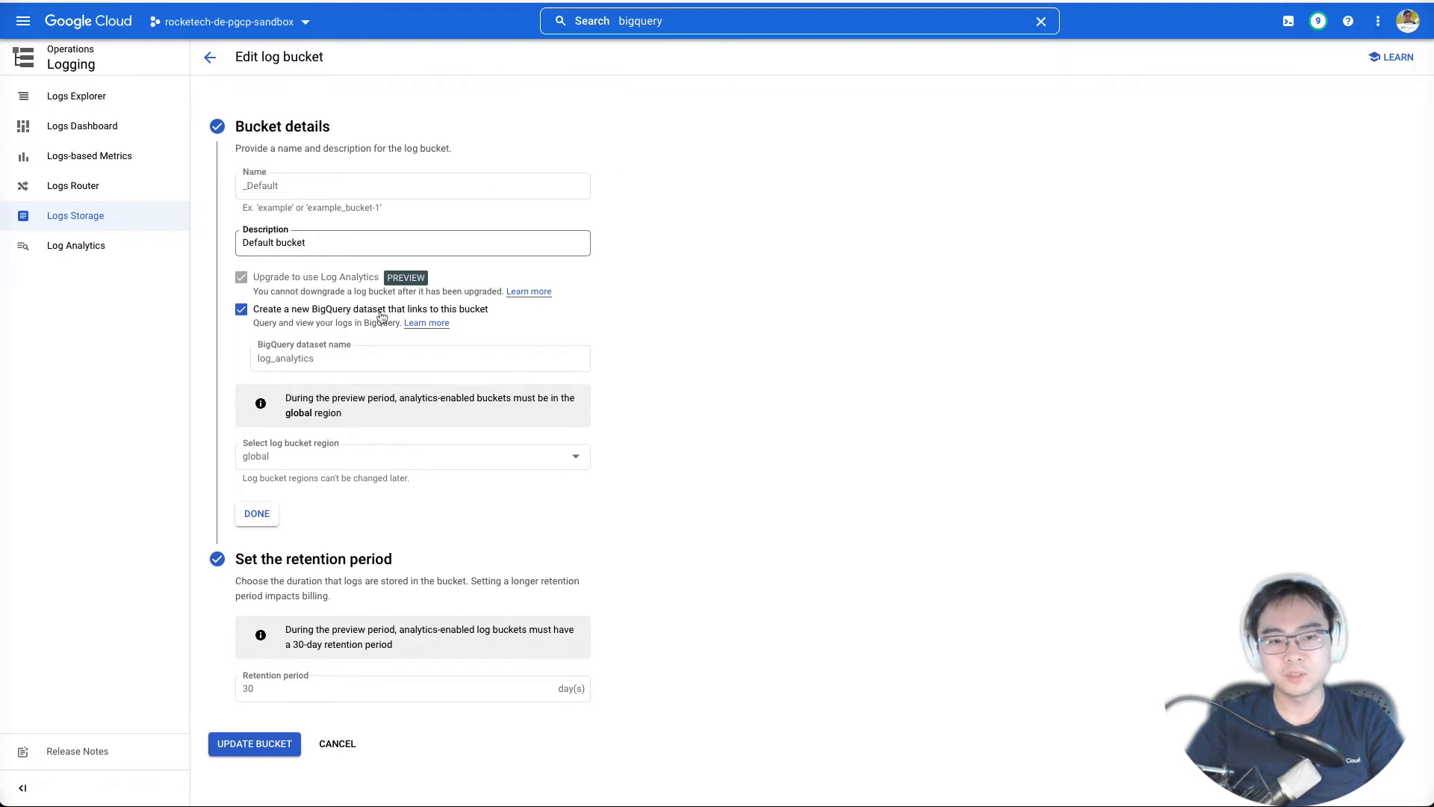
pyautogui.moveTo(313, 360)
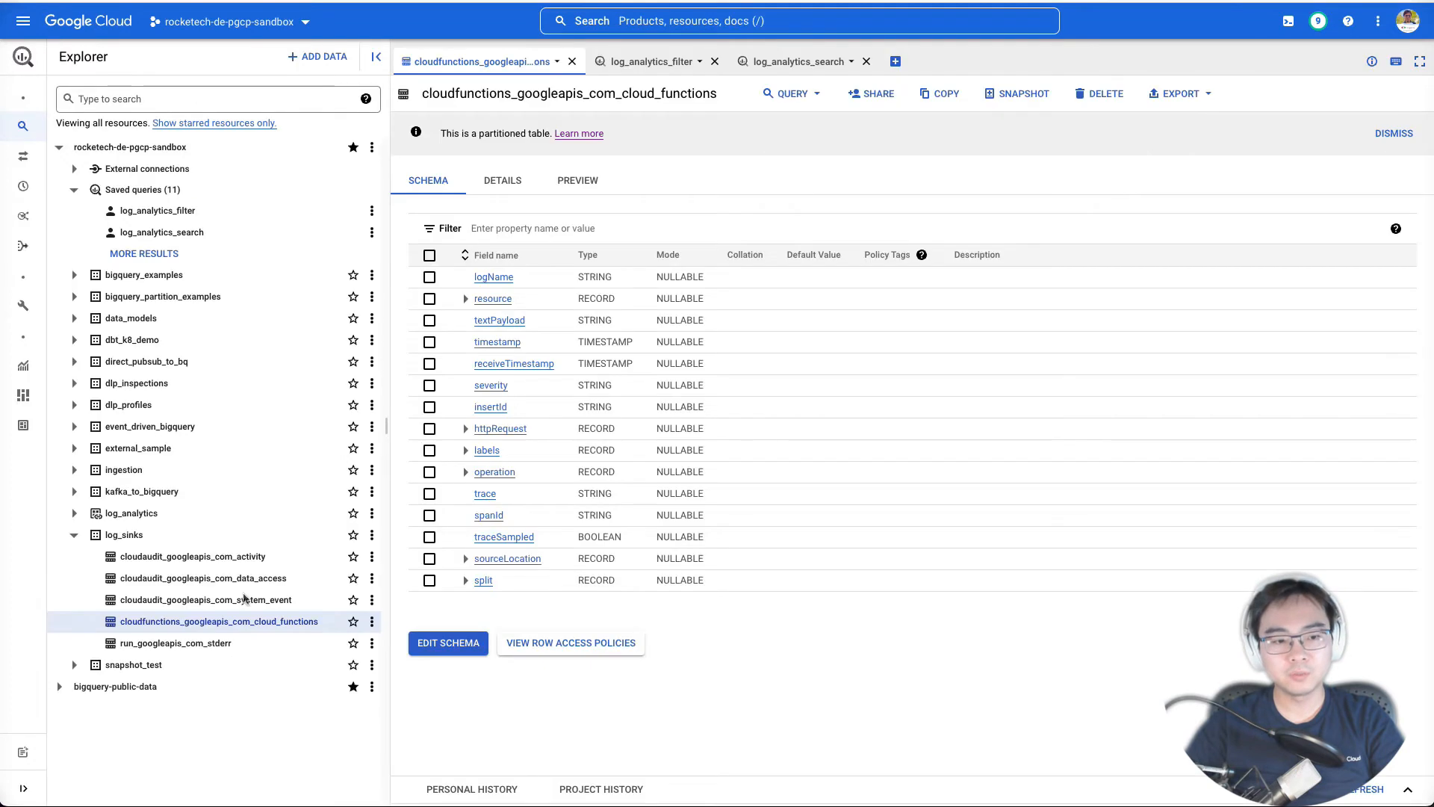
# - In BigQuery, collapse the log_sinks dataset and open the _AllLogs view of the log_analytics dataset
pyautogui.click(74, 534)
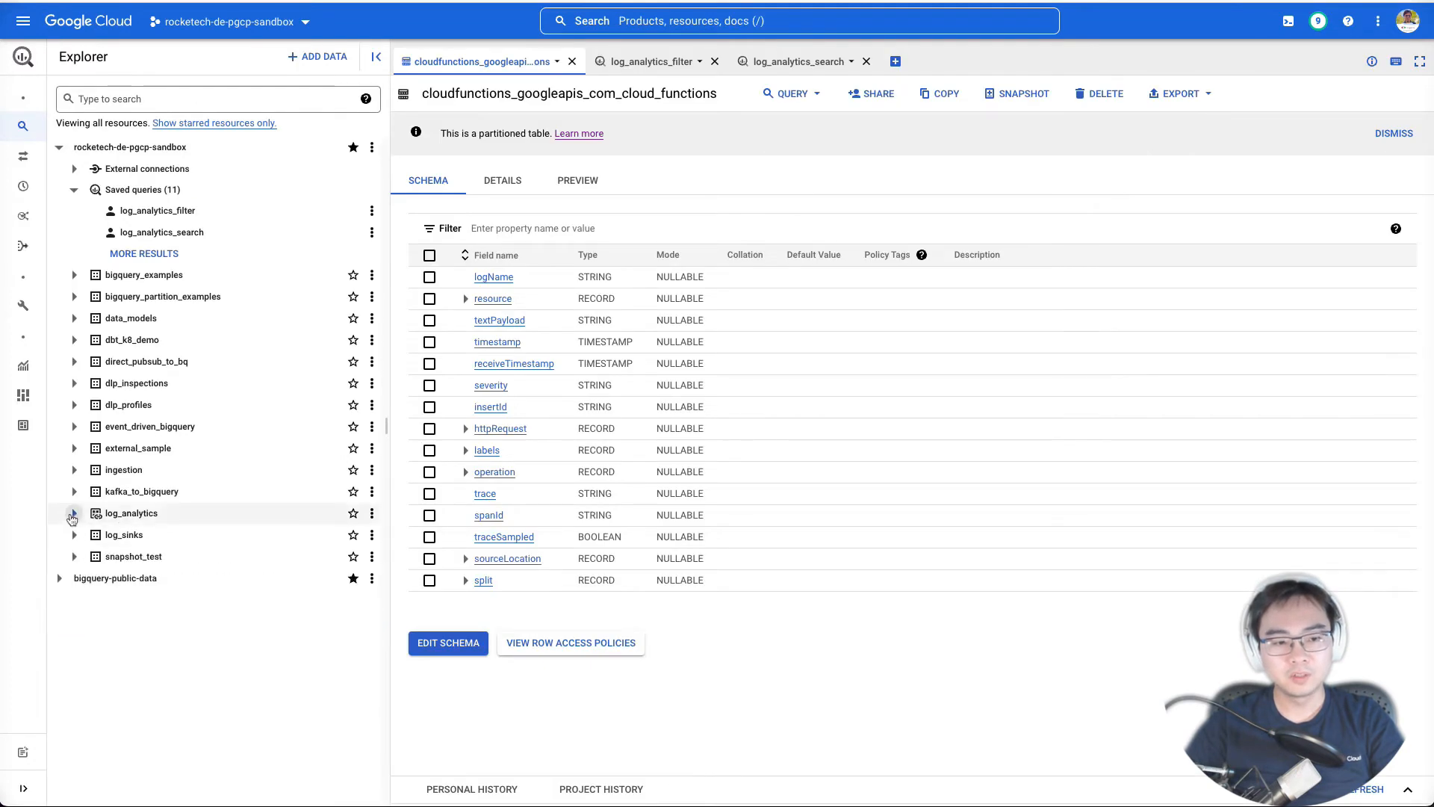
pyautogui.click(74, 513)
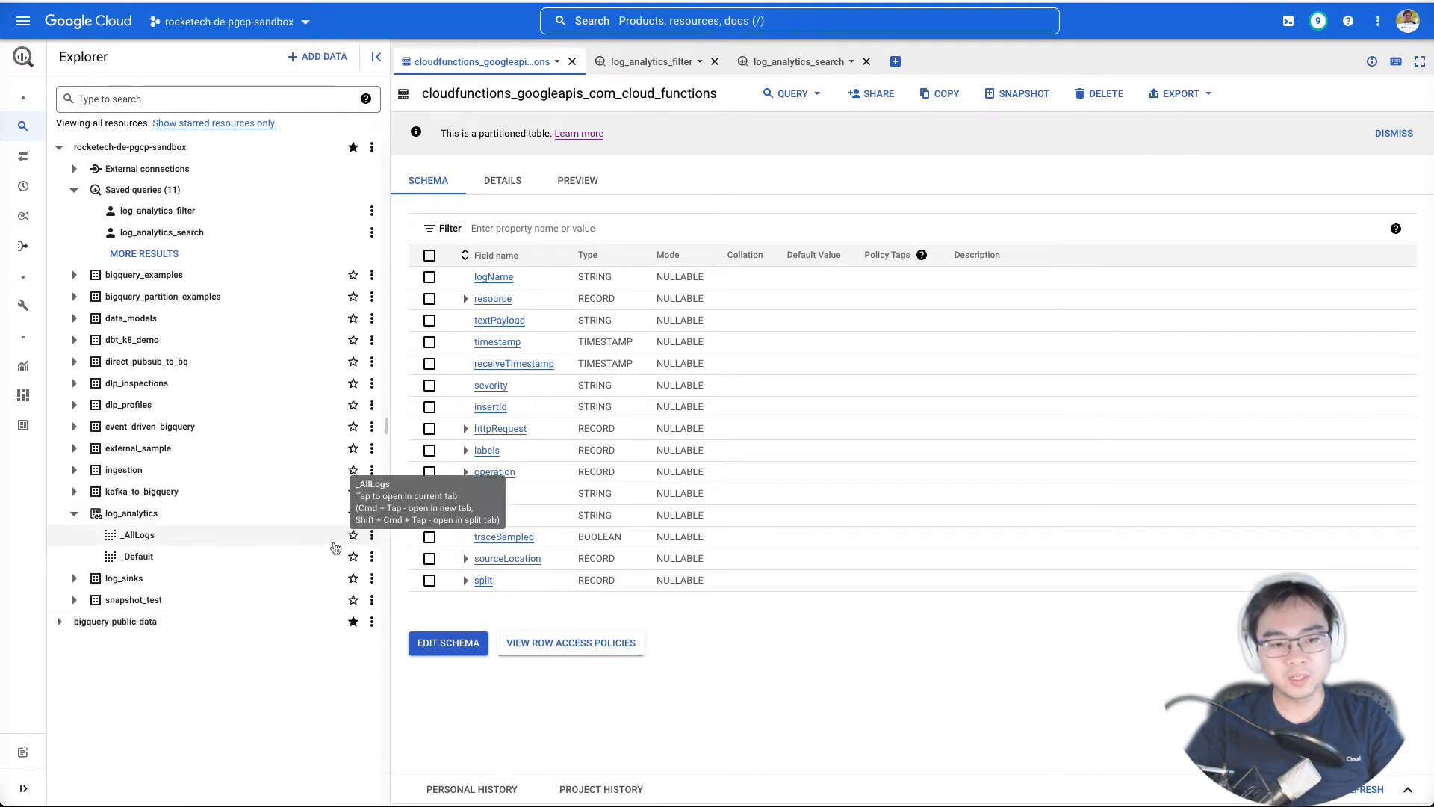
pyautogui.click(254, 536)
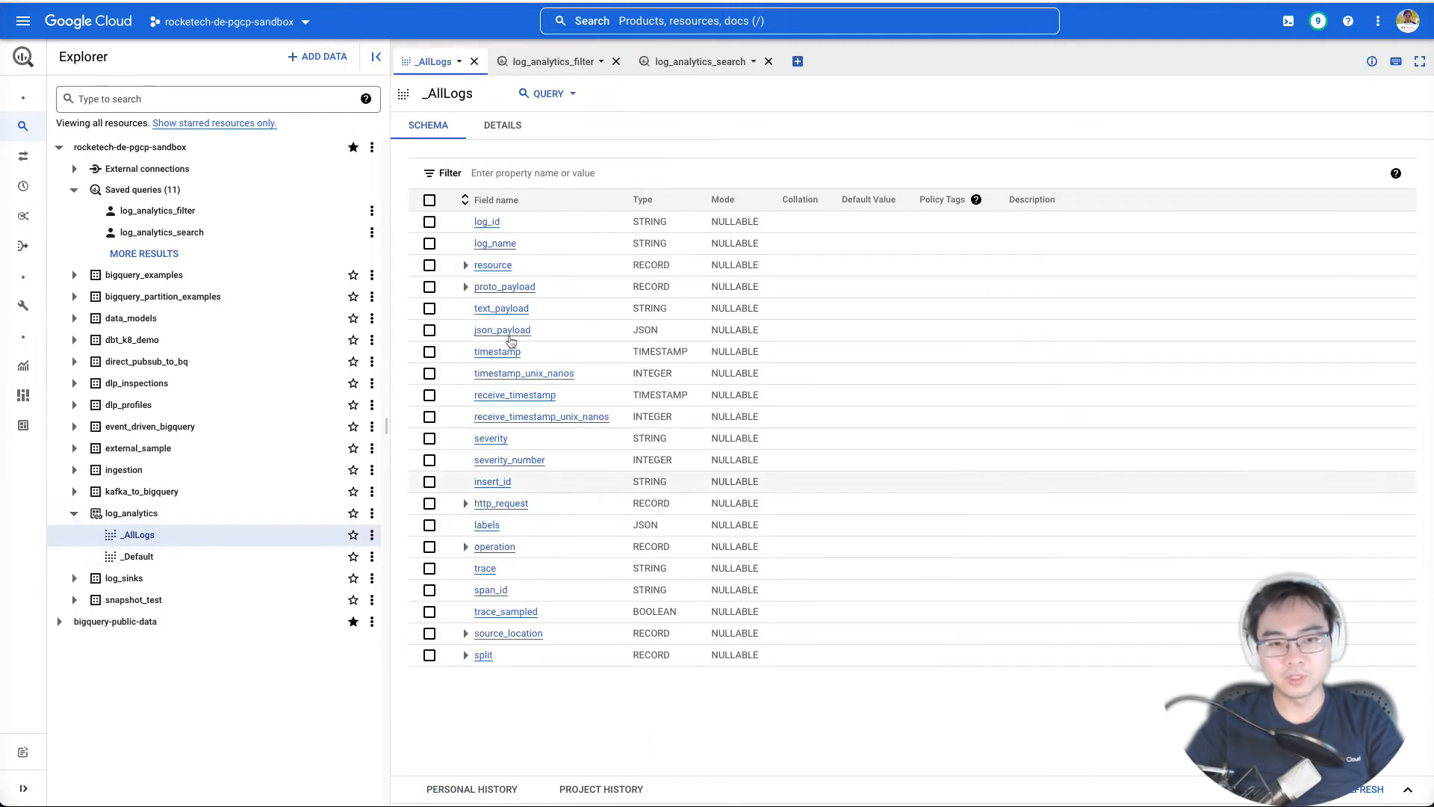
# - Check the details of the _AllLogs view, return to its schema and inspect the json_payload field's type
pyautogui.click(505, 126)
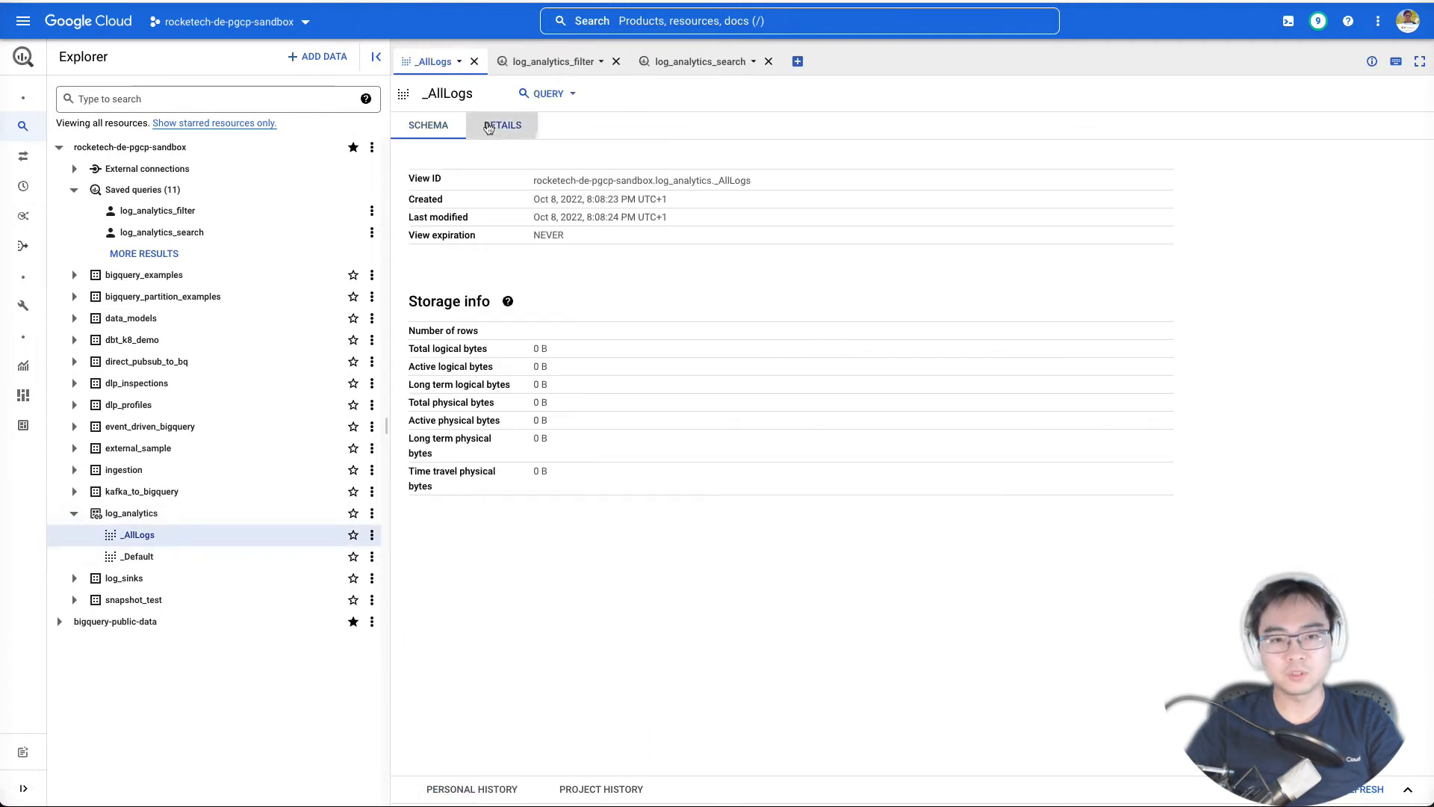
pyautogui.click(428, 127)
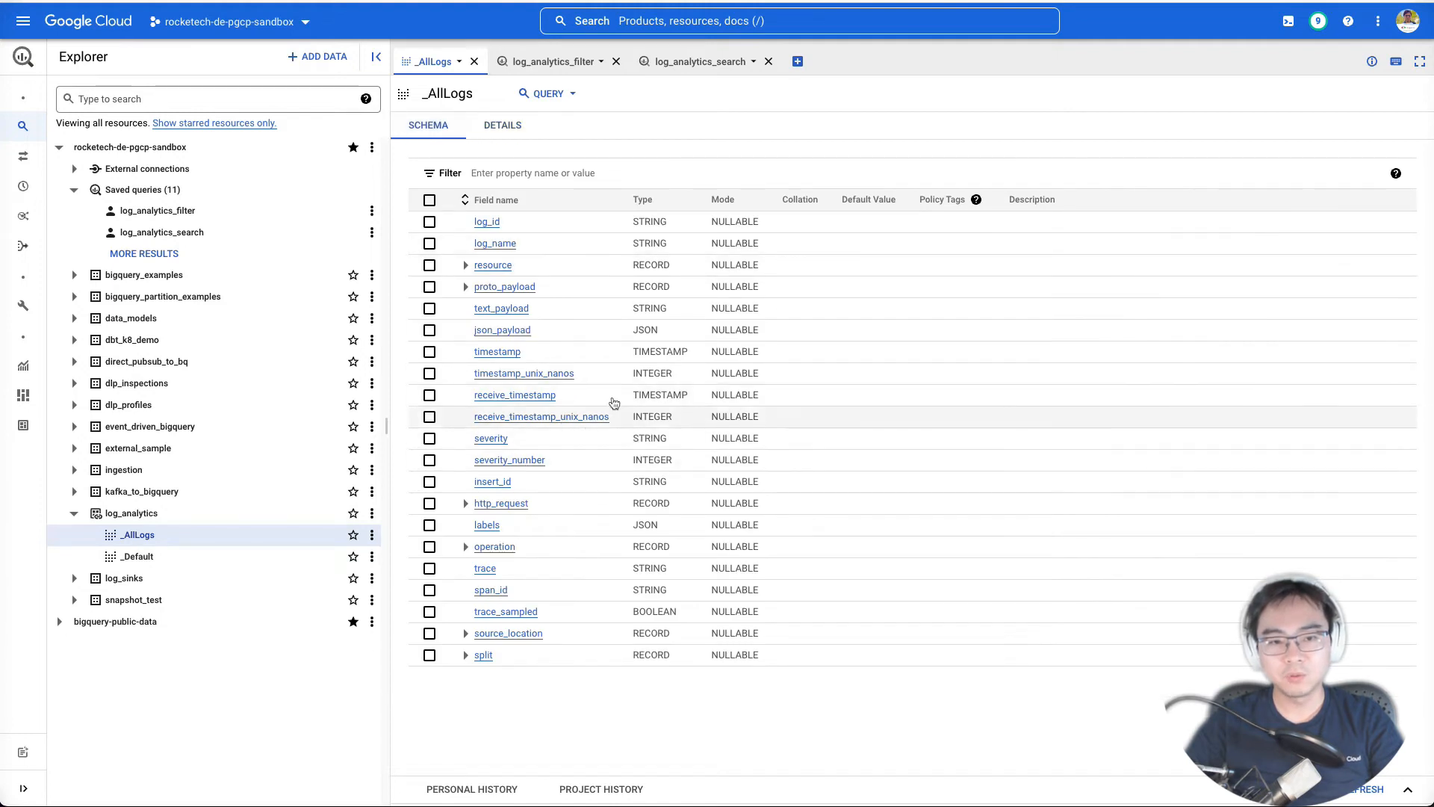
pyautogui.doubleClick(646, 331)
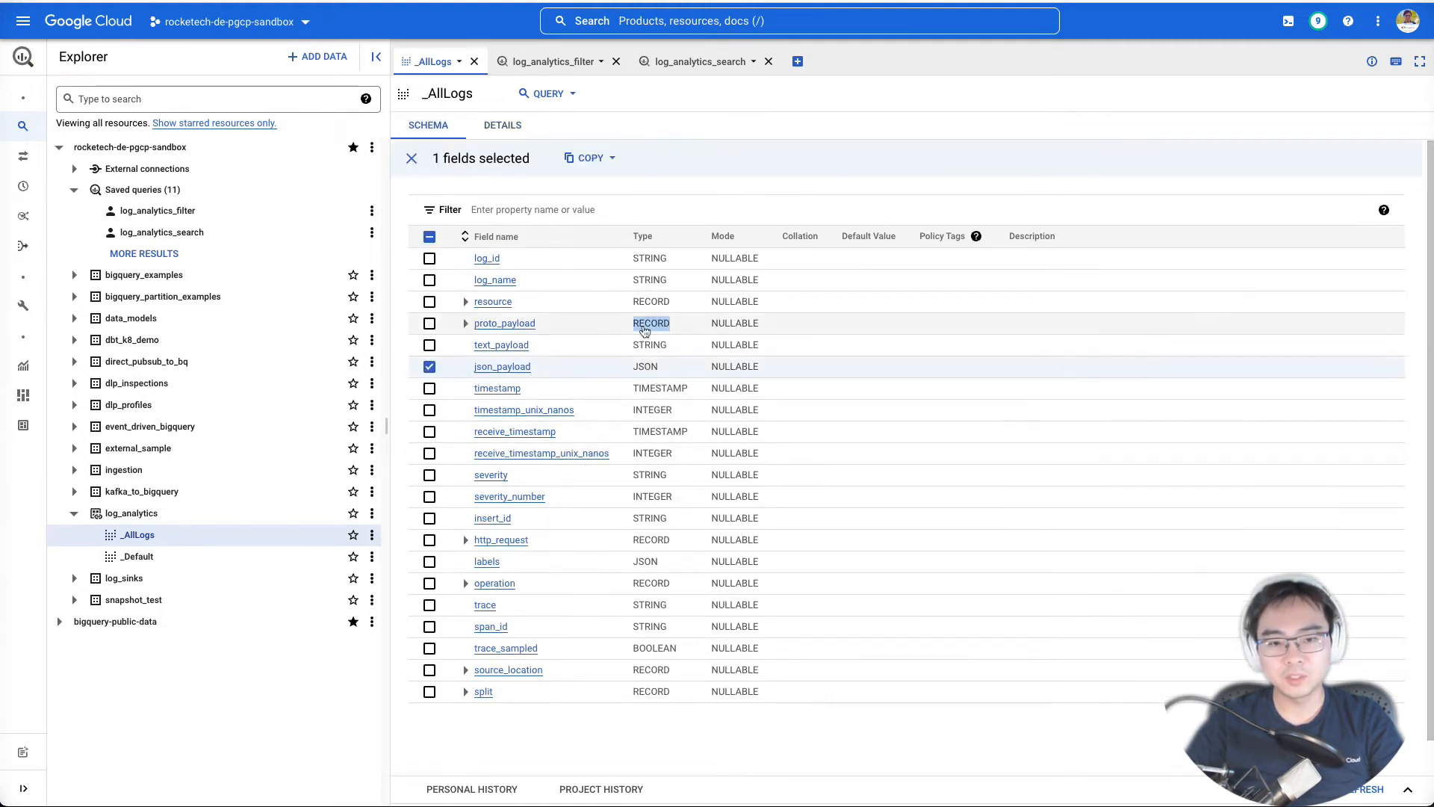
pyautogui.click(785, 186)
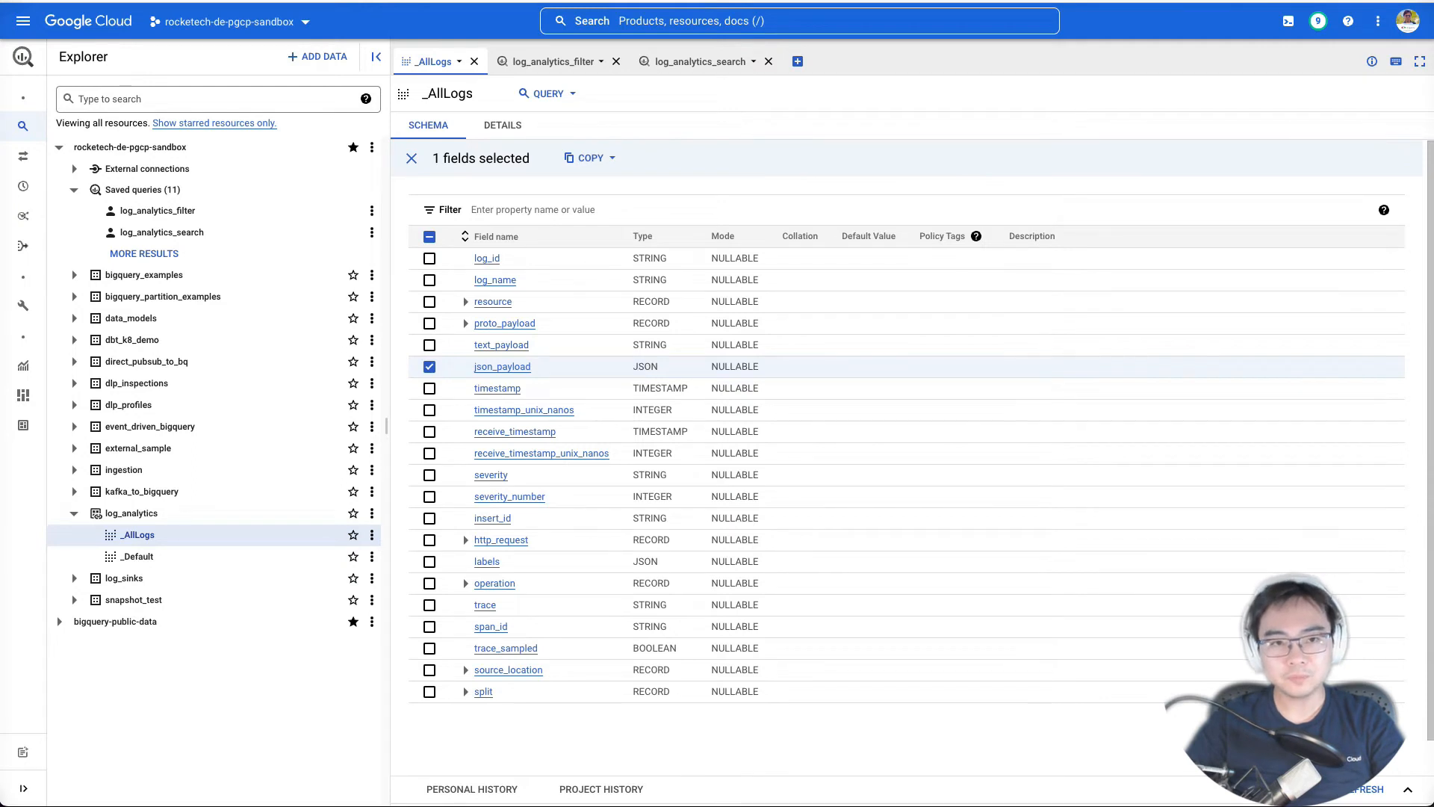
# - Open the log_analytics_filter query and examine its WHERE conditions on json_payload, timestamp and details.type
pyautogui.click(551, 63)
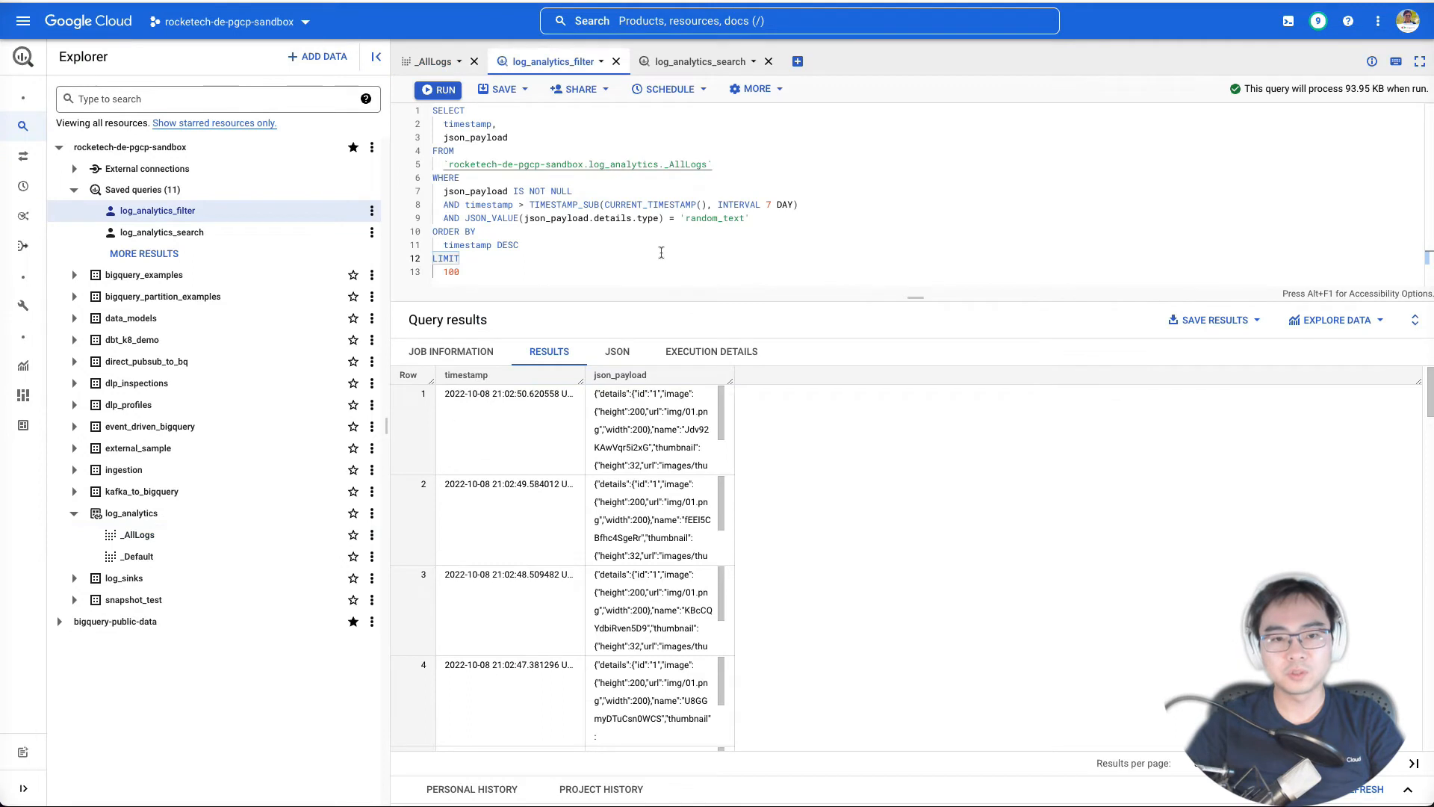
pyautogui.click(634, 218)
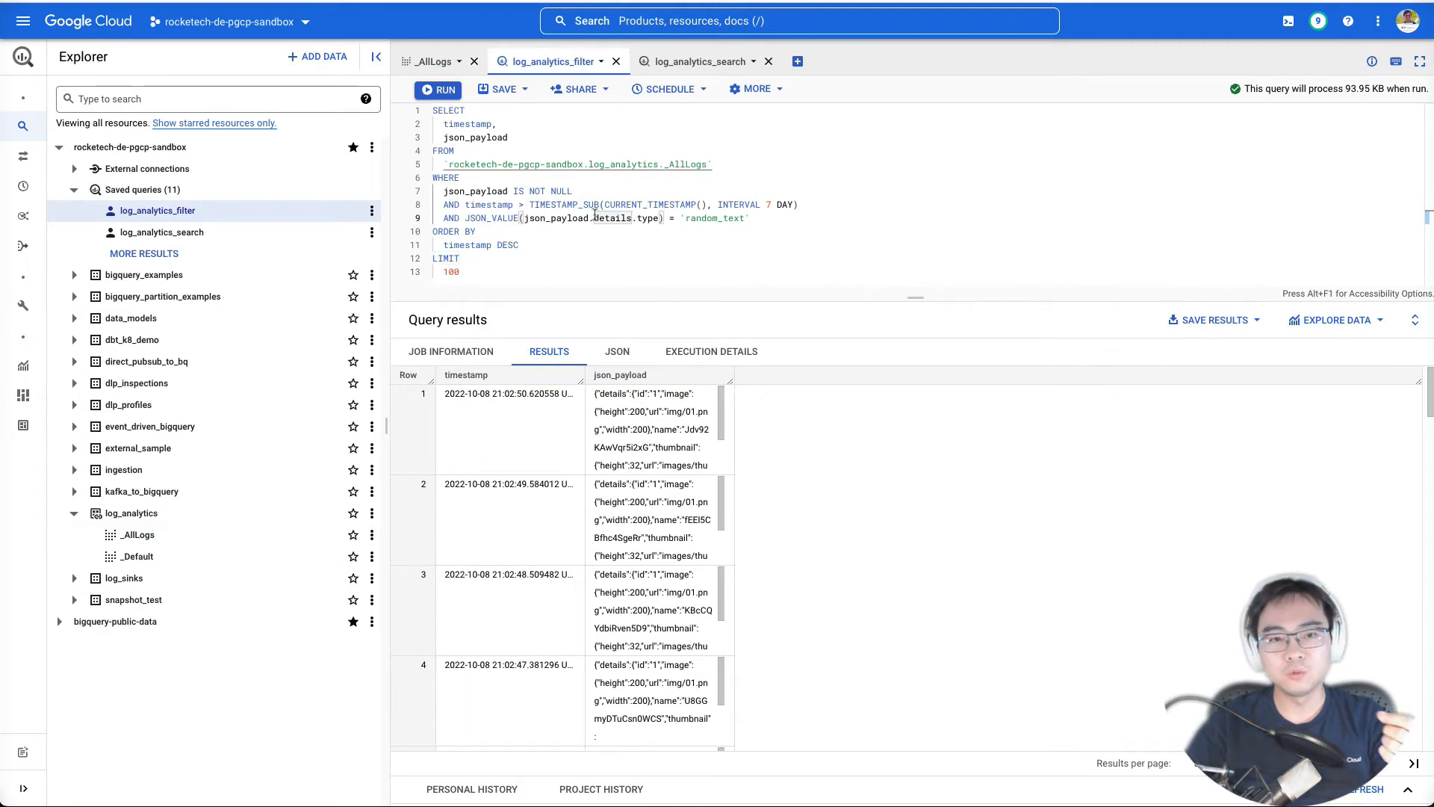
pyautogui.click(592, 242)
pyautogui.moveTo(493, 112); pyautogui.dragTo(627, 270)
pyautogui.click(619, 257)
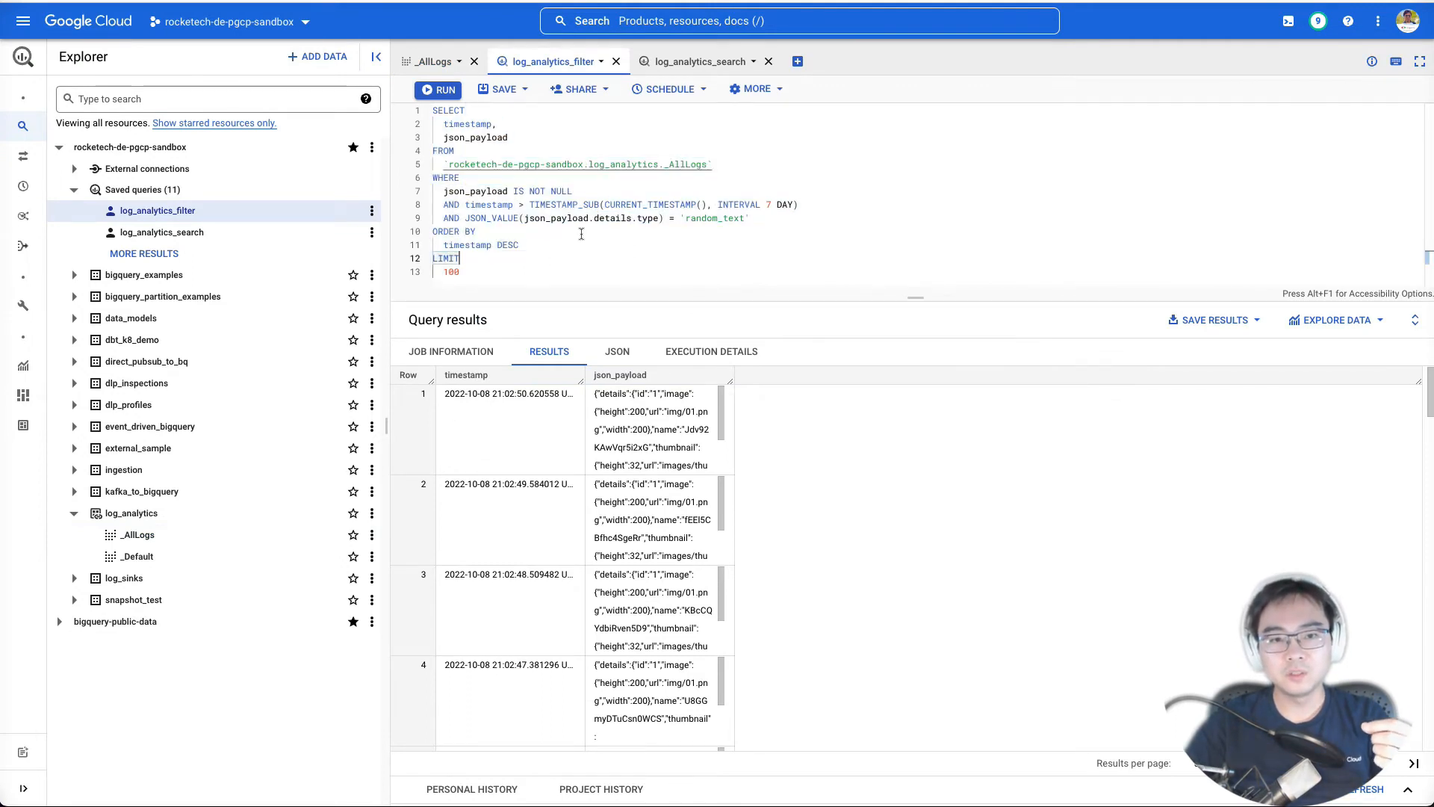
pyautogui.click(588, 190)
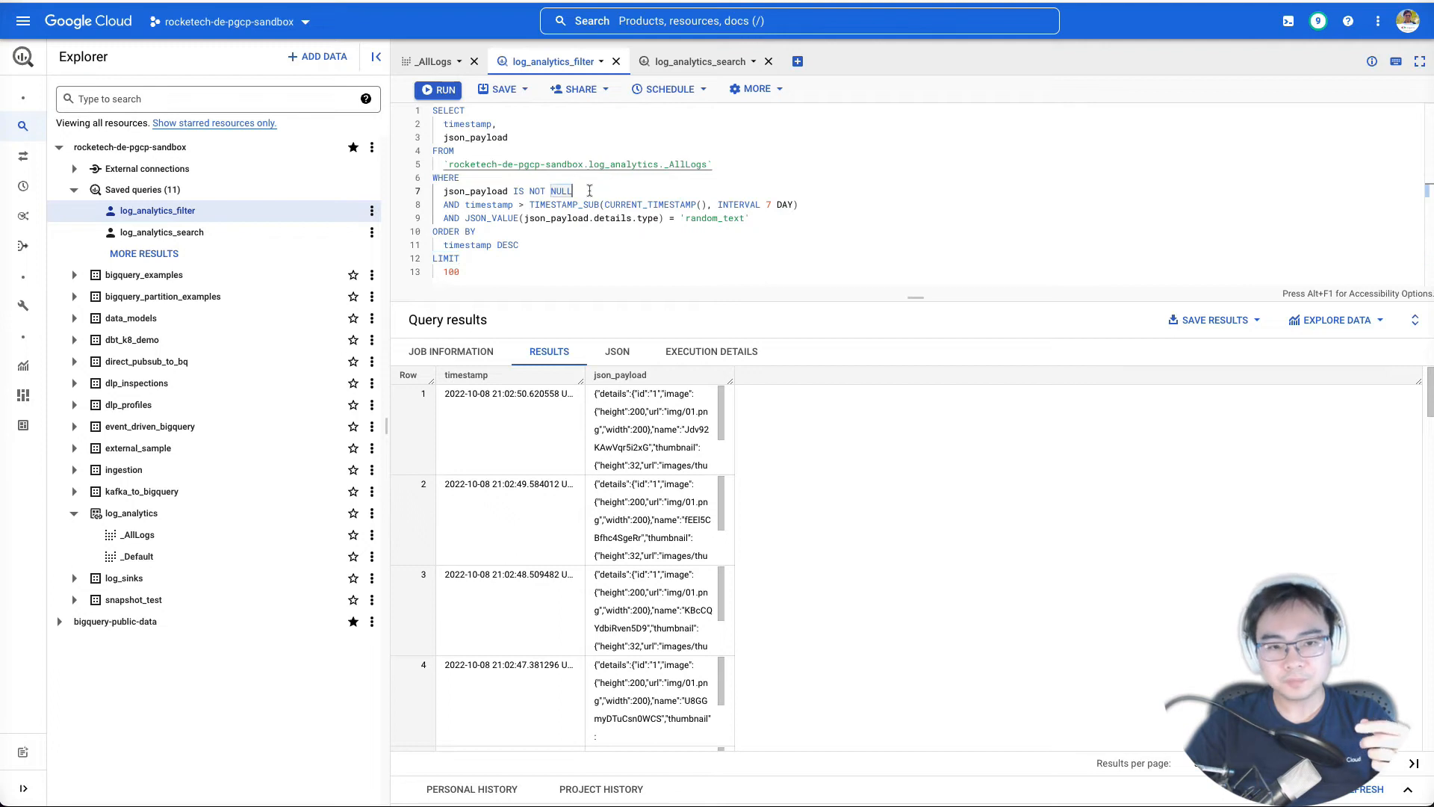
pyautogui.doubleClick(455, 190)
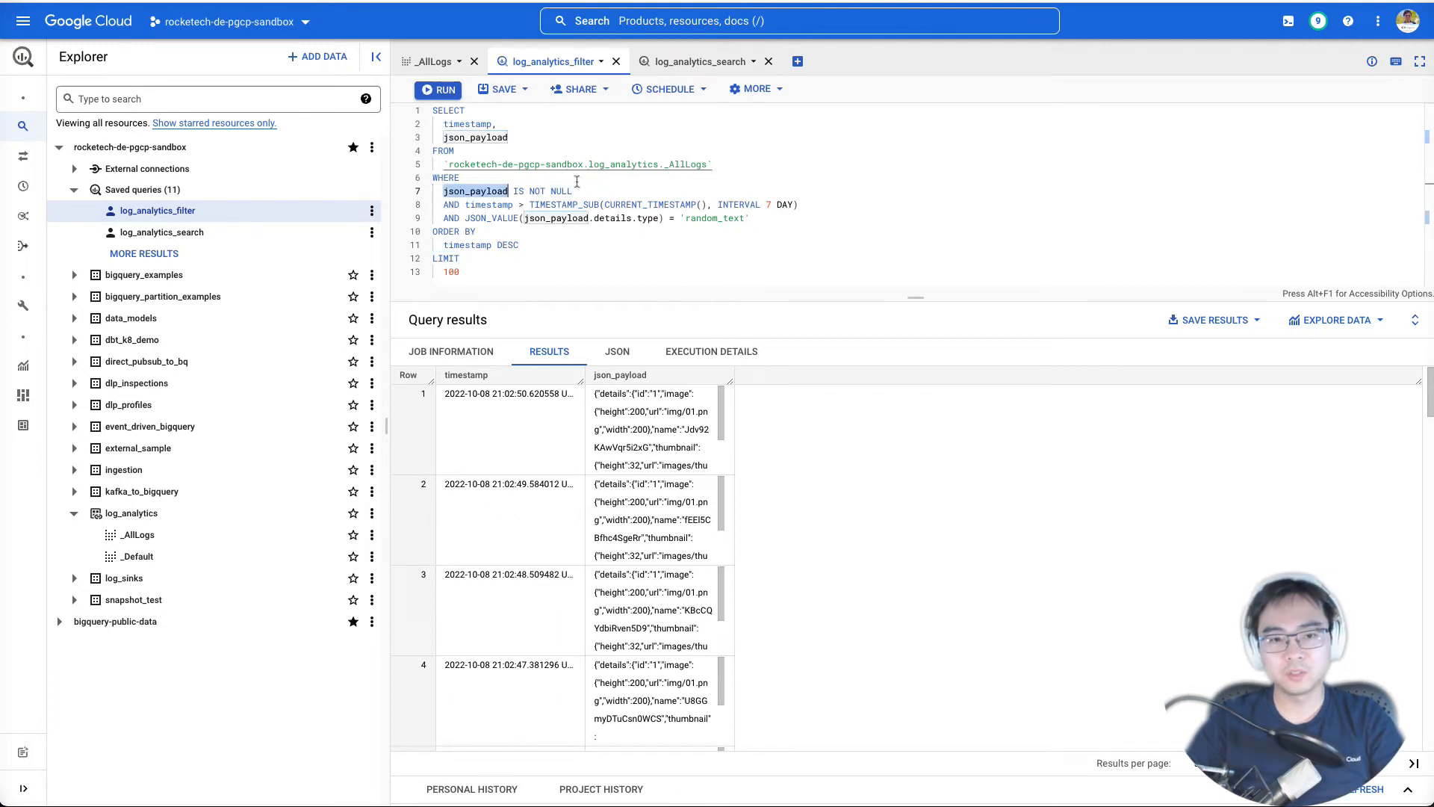
# - Examine the log_analytics_filter conditions that require a non-null json_payload and a timestamp within the last 7 days
pyautogui.moveTo(581, 189); pyautogui.dragTo(439, 193)
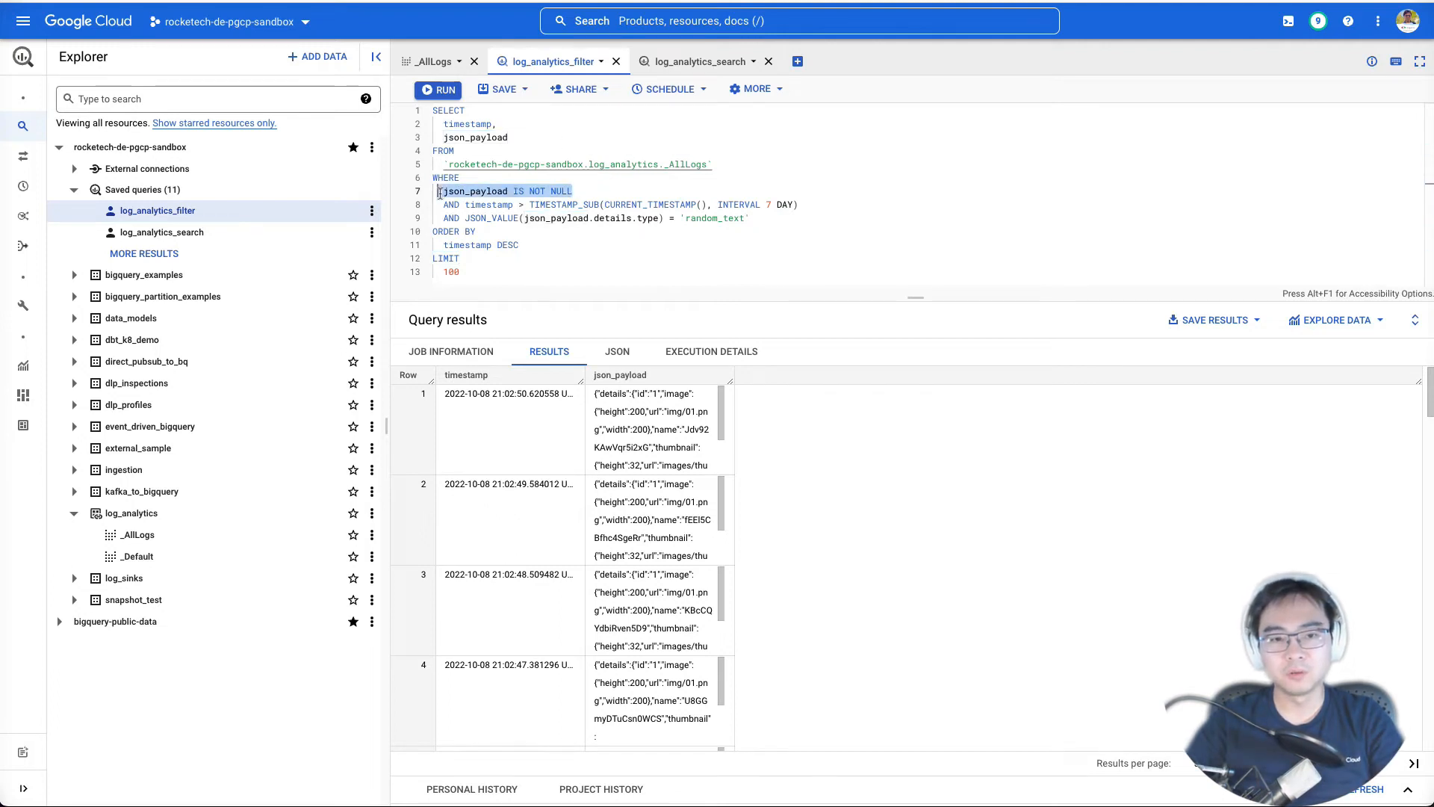
pyautogui.click(582, 189)
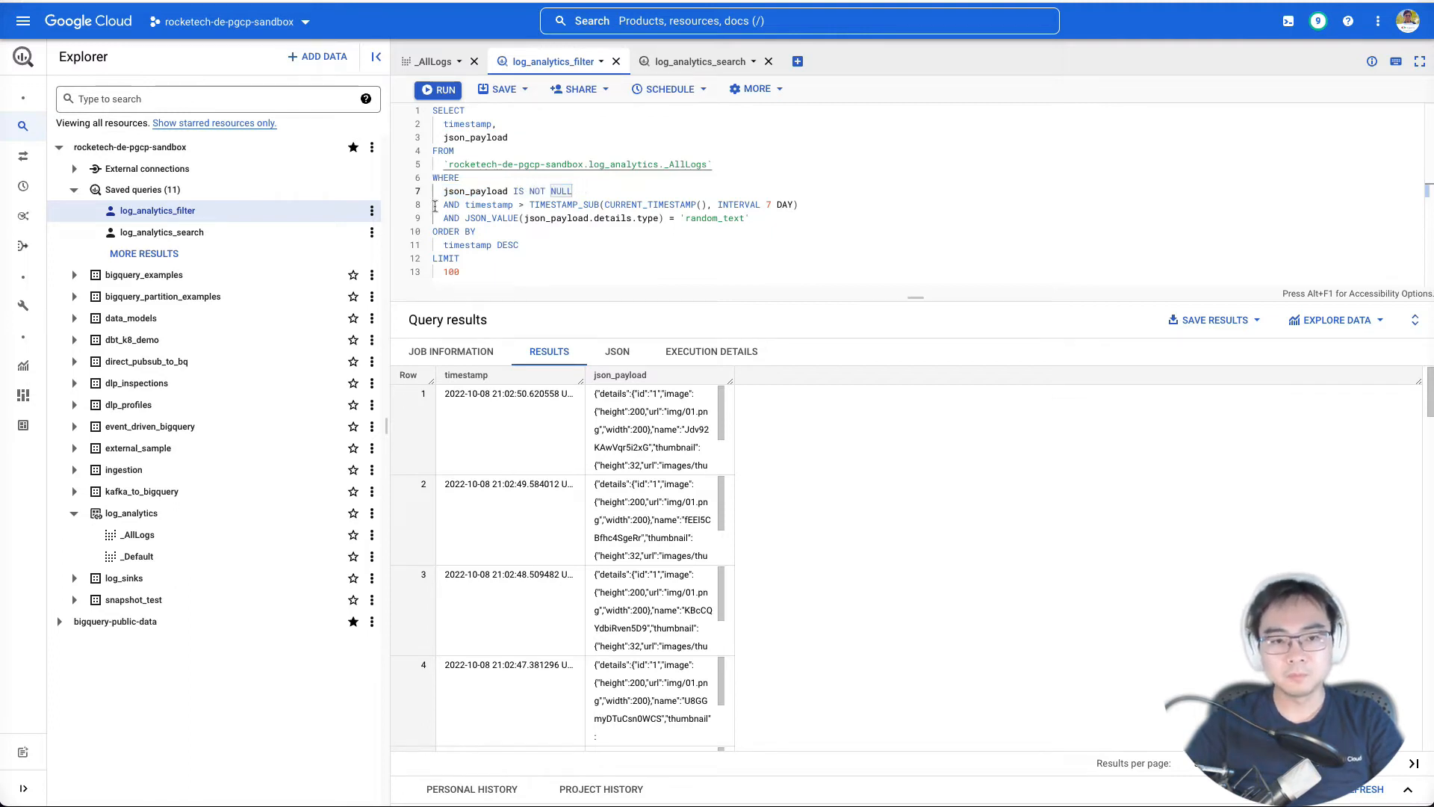
pyautogui.moveTo(442, 203); pyautogui.dragTo(483, 203)
pyautogui.doubleClick(496, 205)
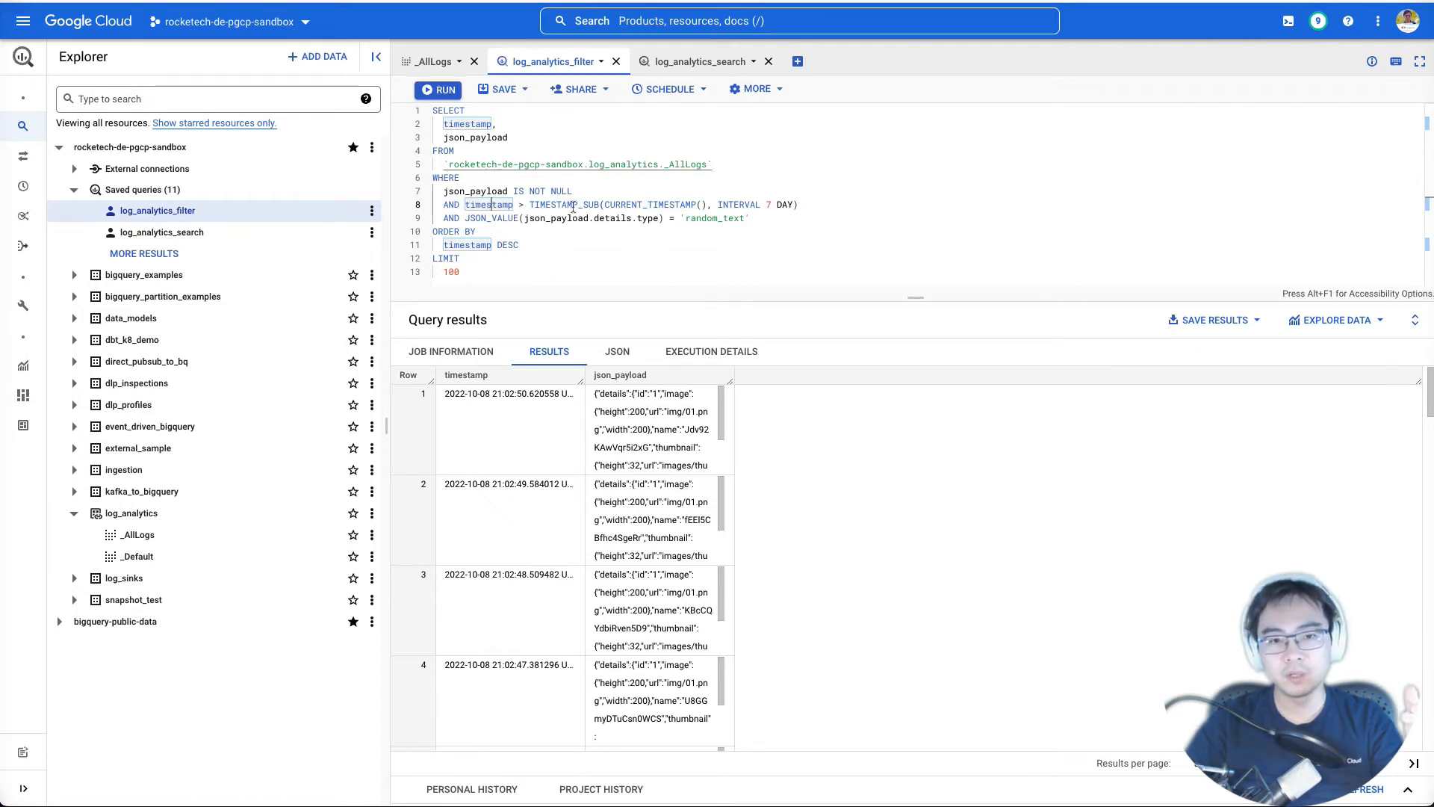
pyautogui.click(832, 208)
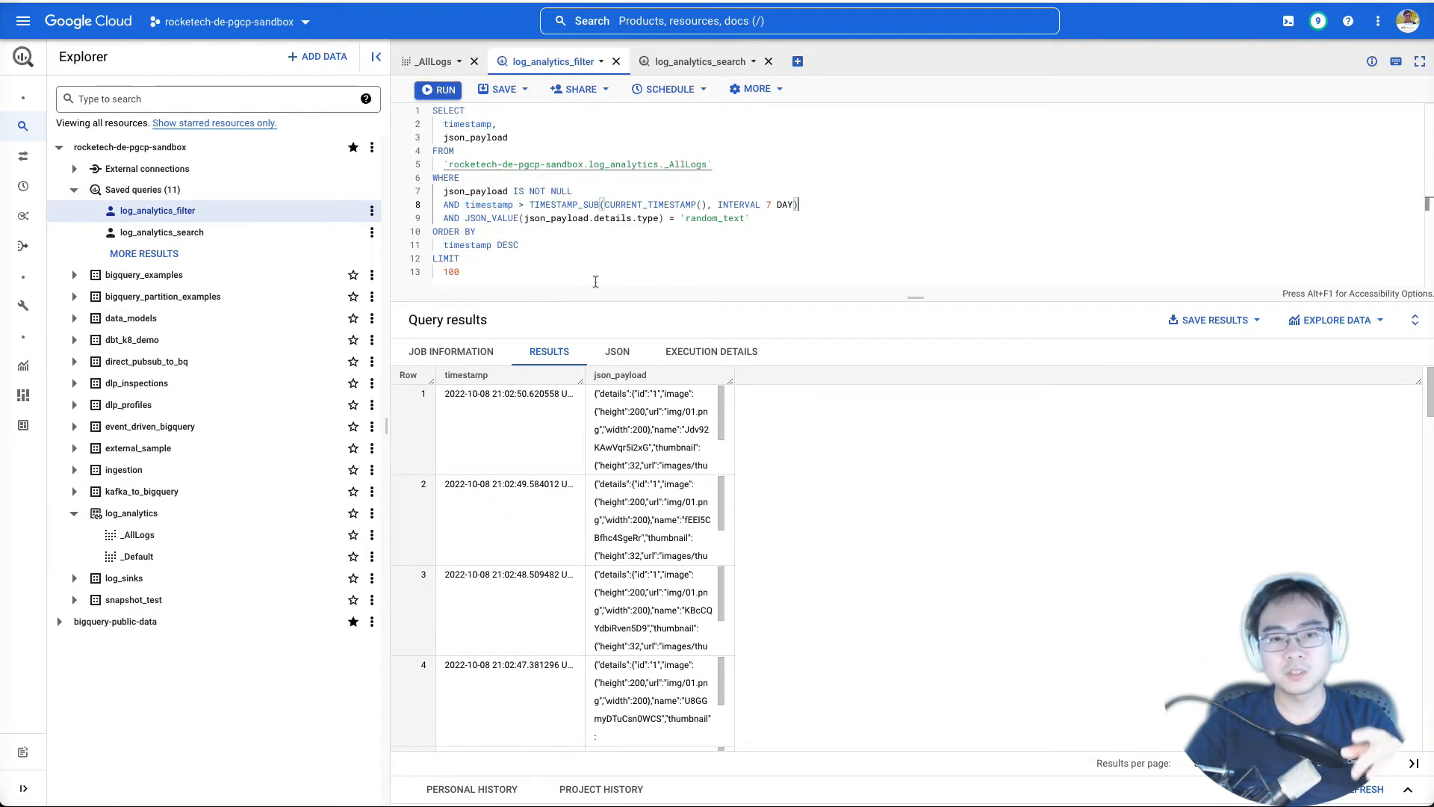
# - Examine the JSON_VALUE condition that compares json_payload.details.type with 'random_text', going through each part of the path
pyautogui.moveTo(525, 218); pyautogui.dragTo(658, 218)
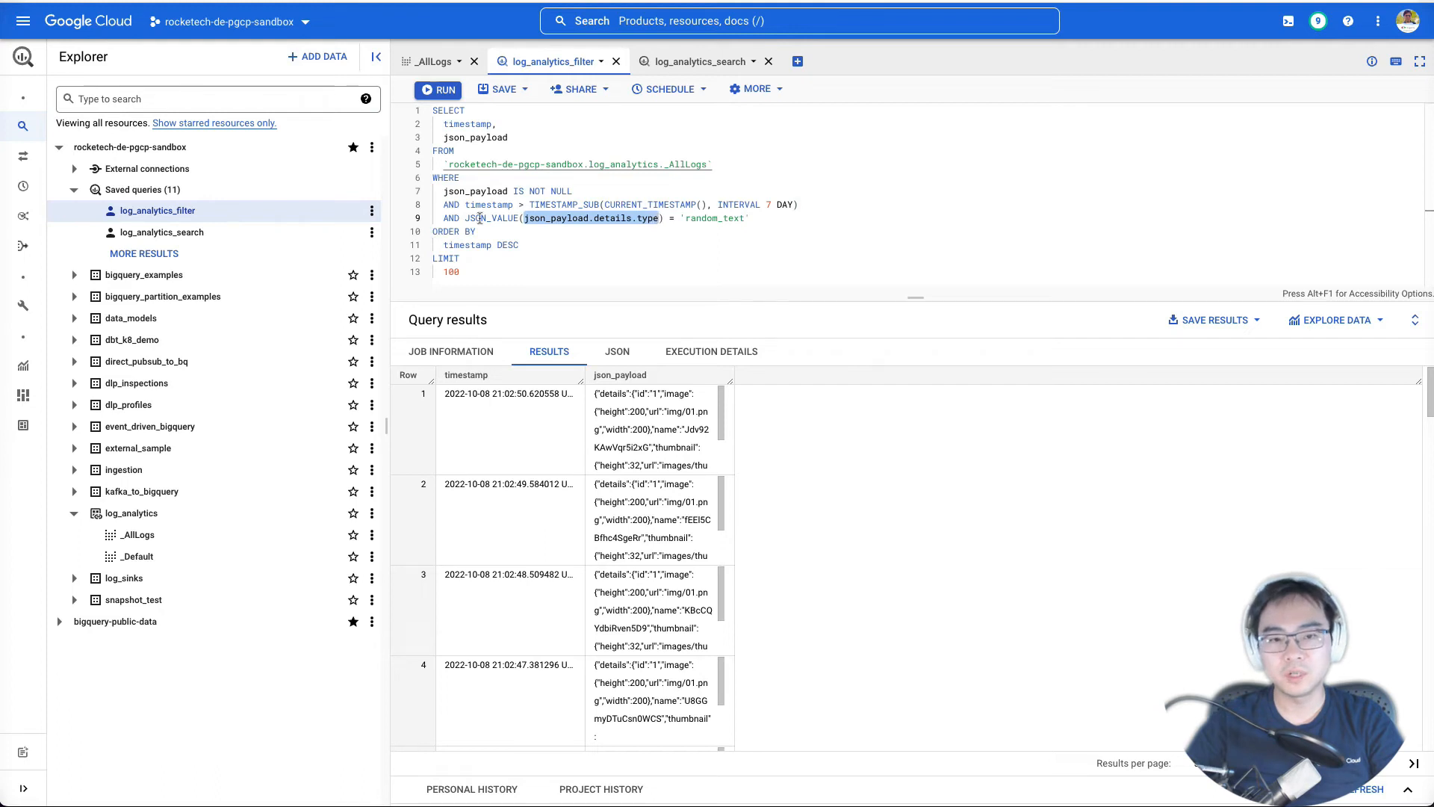
pyautogui.doubleClick(557, 217)
pyautogui.doubleClick(610, 217)
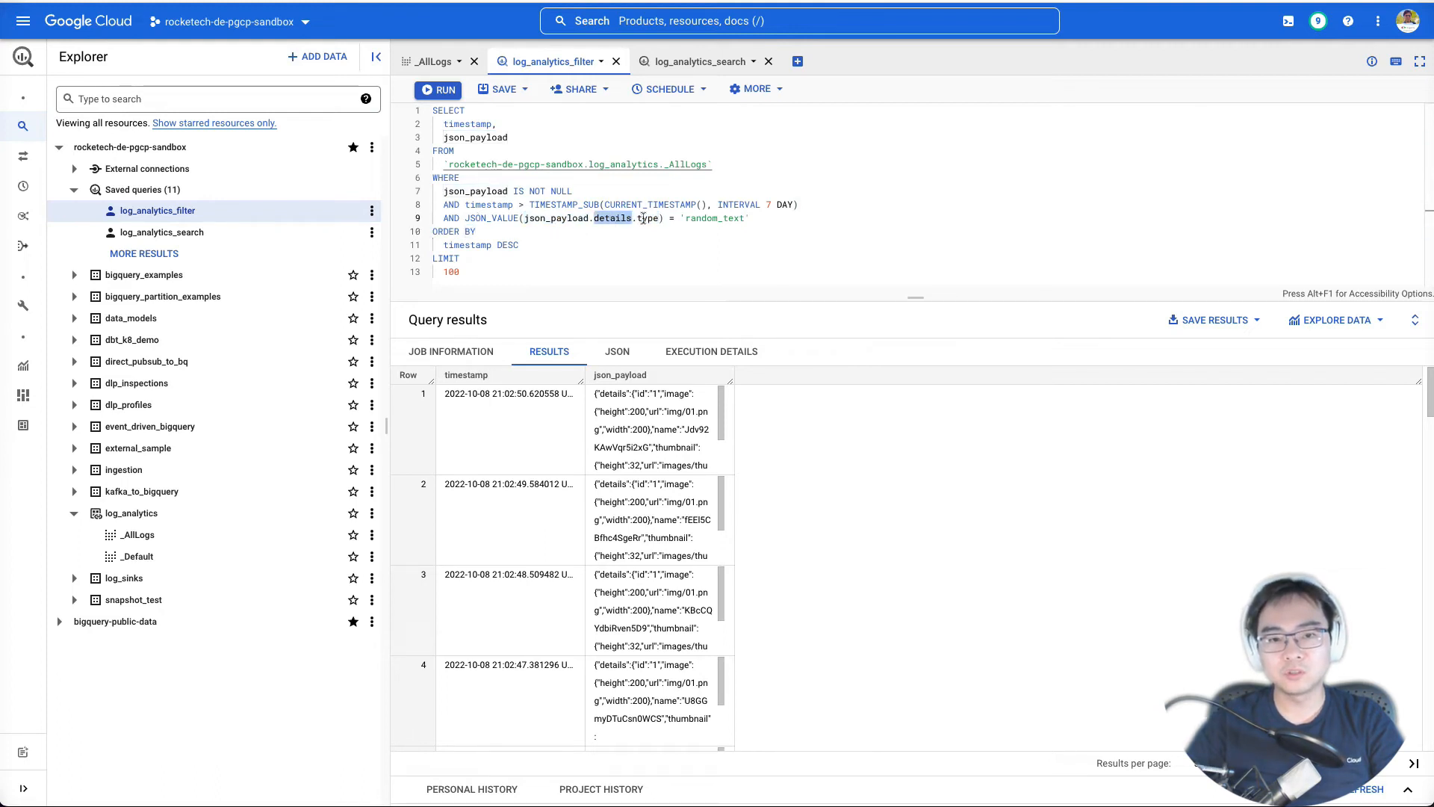
pyautogui.doubleClick(647, 218)
pyautogui.doubleClick(713, 218)
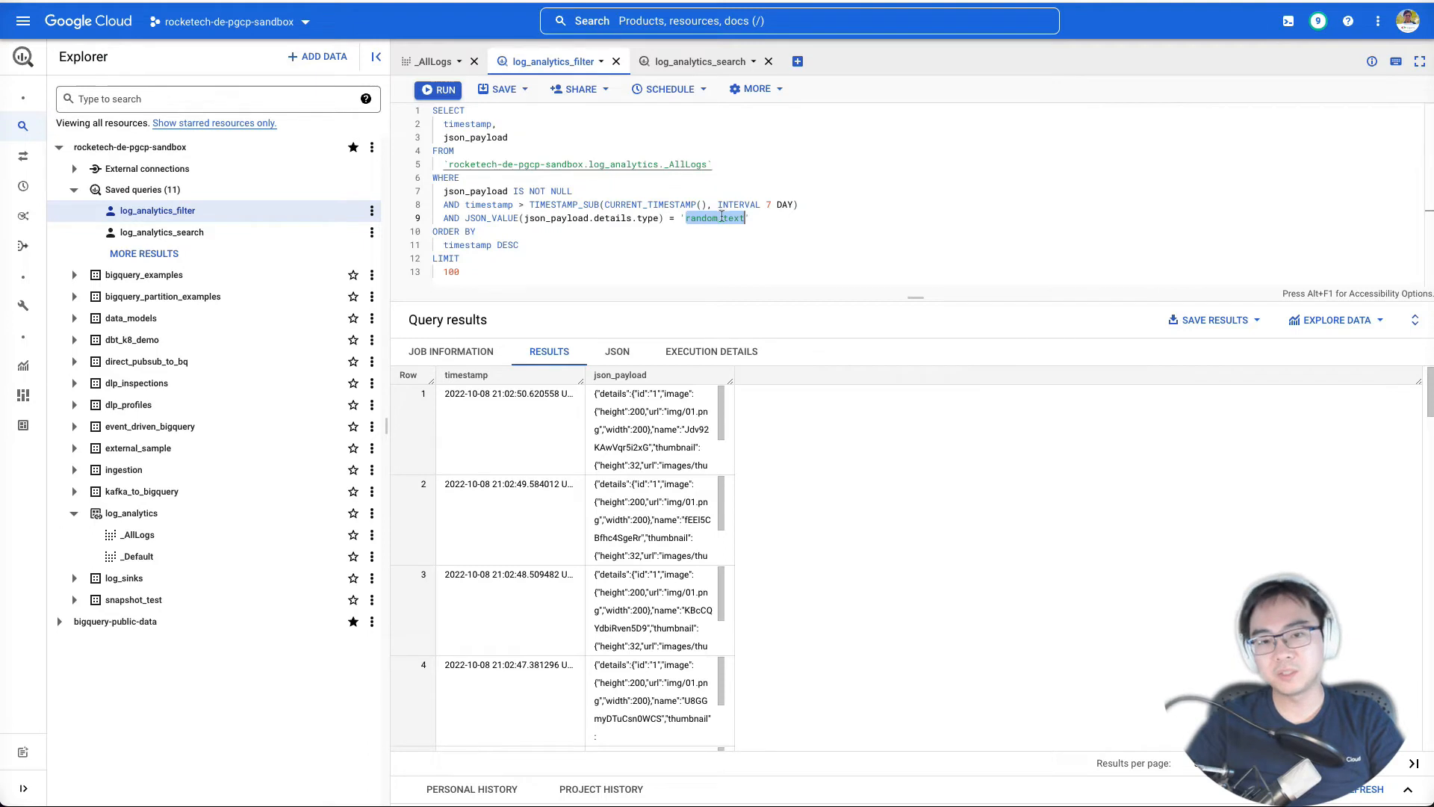
pyautogui.doubleClick(486, 218)
pyautogui.moveTo(750, 218); pyautogui.dragTo(443, 219)
pyautogui.click(610, 233)
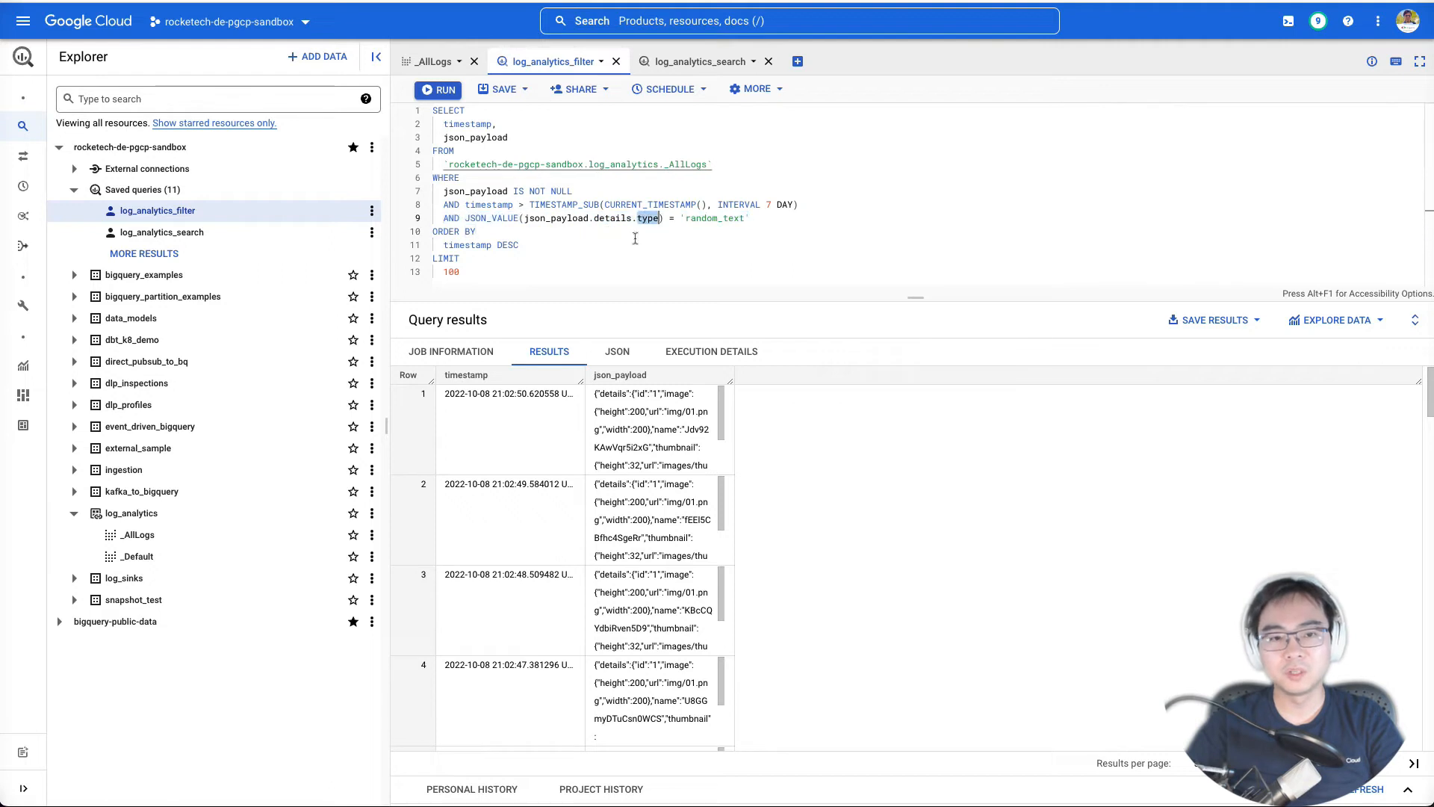
# - Run the log_analytics_filter query and look through the returned json_payload values
pyautogui.click(633, 245)
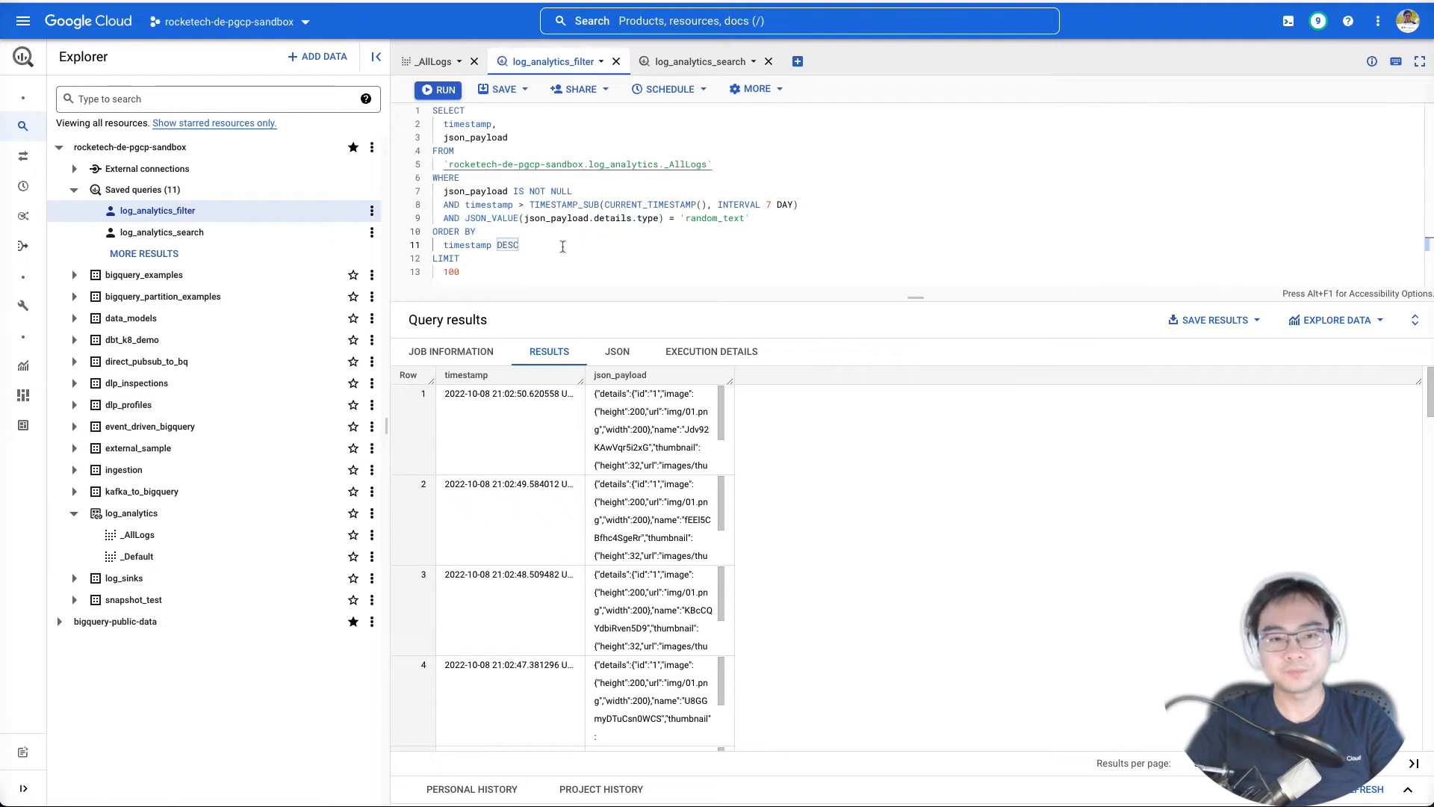
pyautogui.hotkey('ctrl', 'Return')
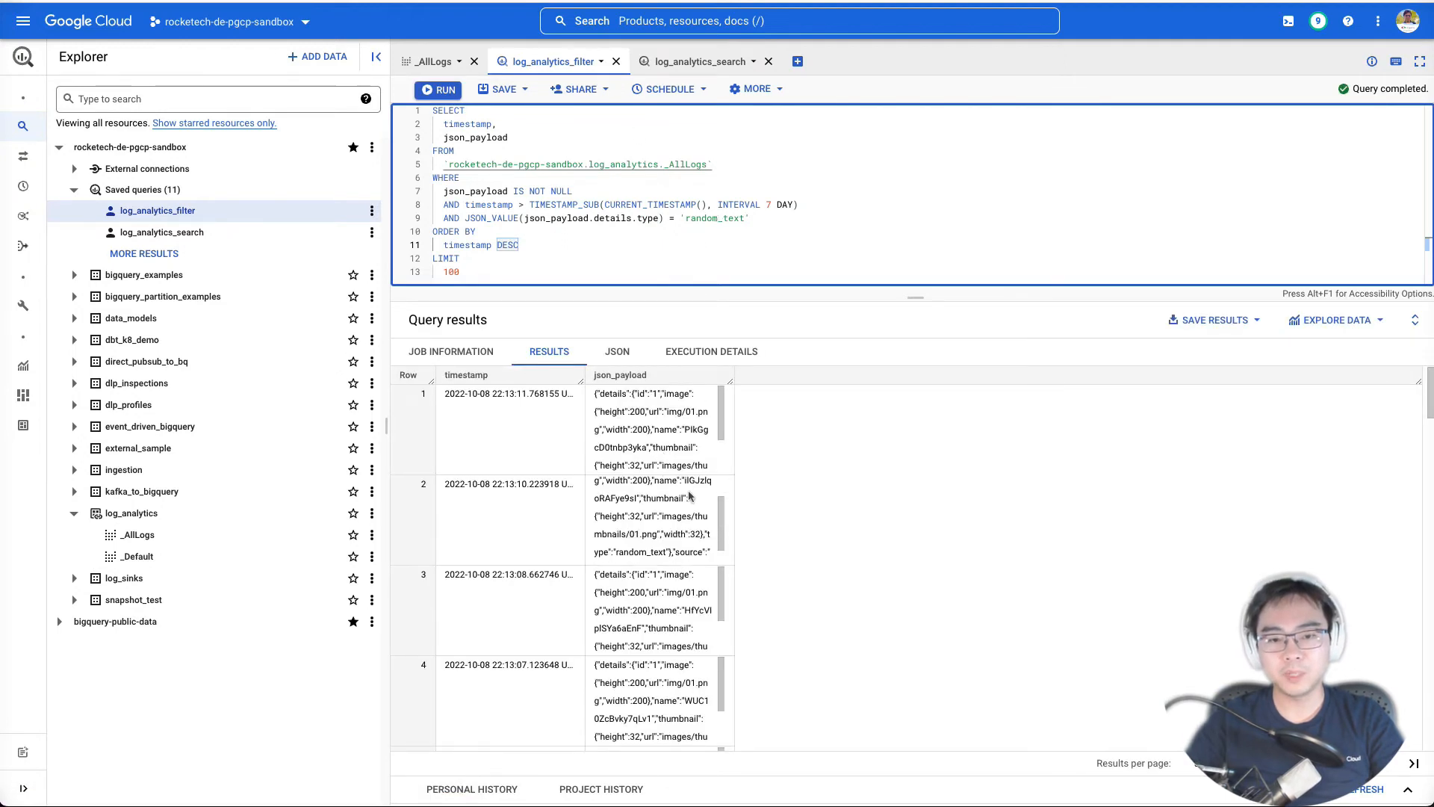
pyautogui.click(533, 244)
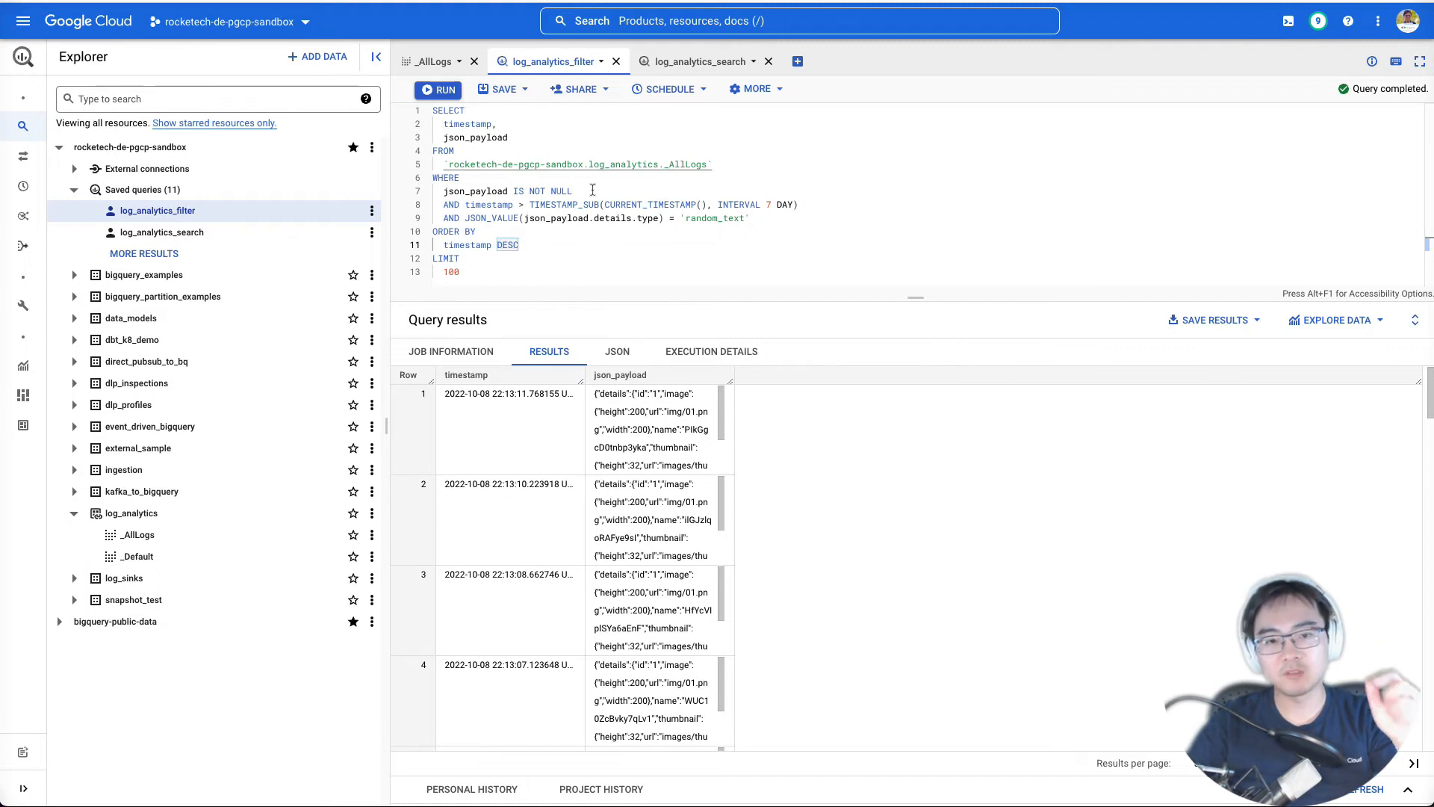
pyautogui.click(672, 188)
pyautogui.click(626, 240)
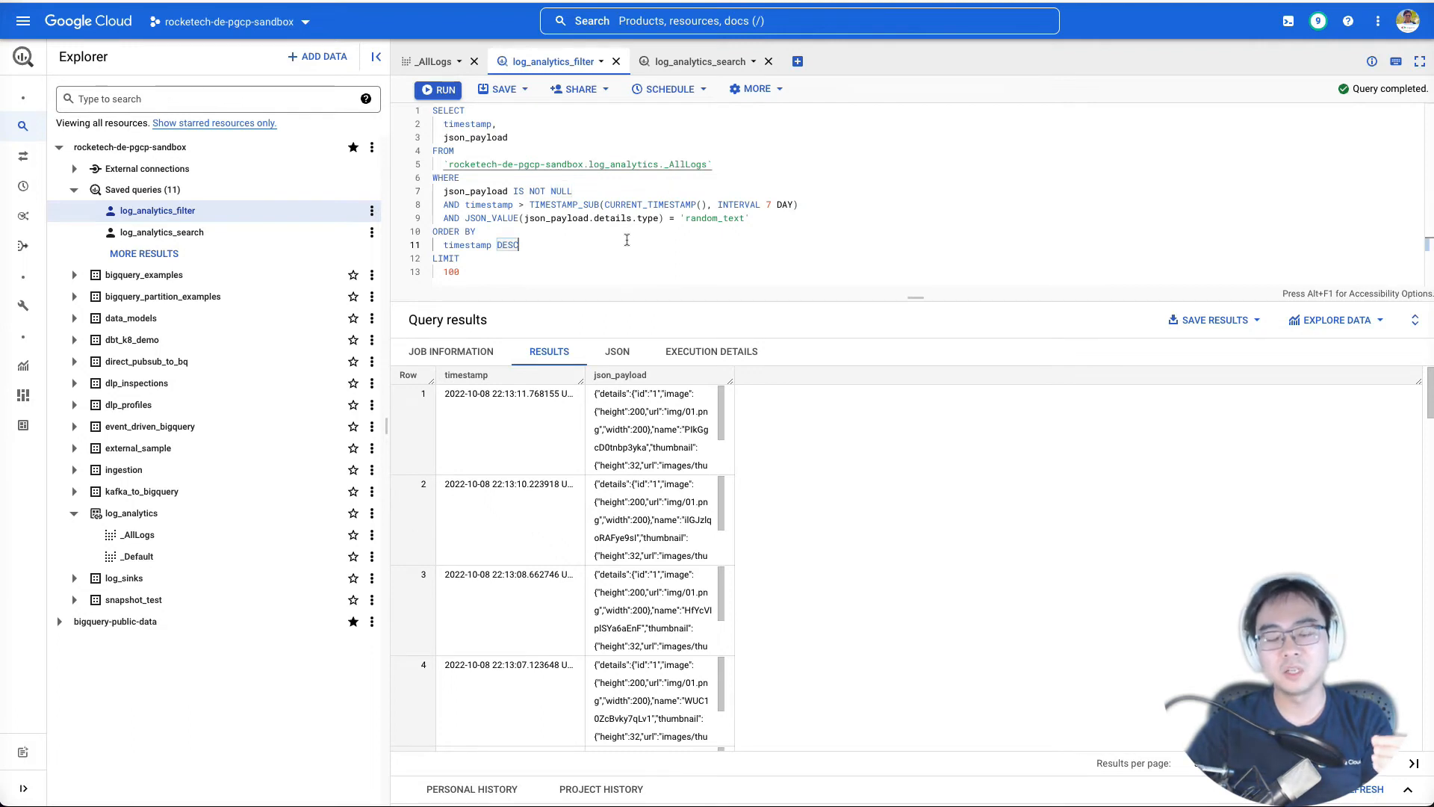
# - Open the log_analytics_search query and examine the SEARCH function with its json_payload and search-term arguments
pyautogui.click(686, 63)
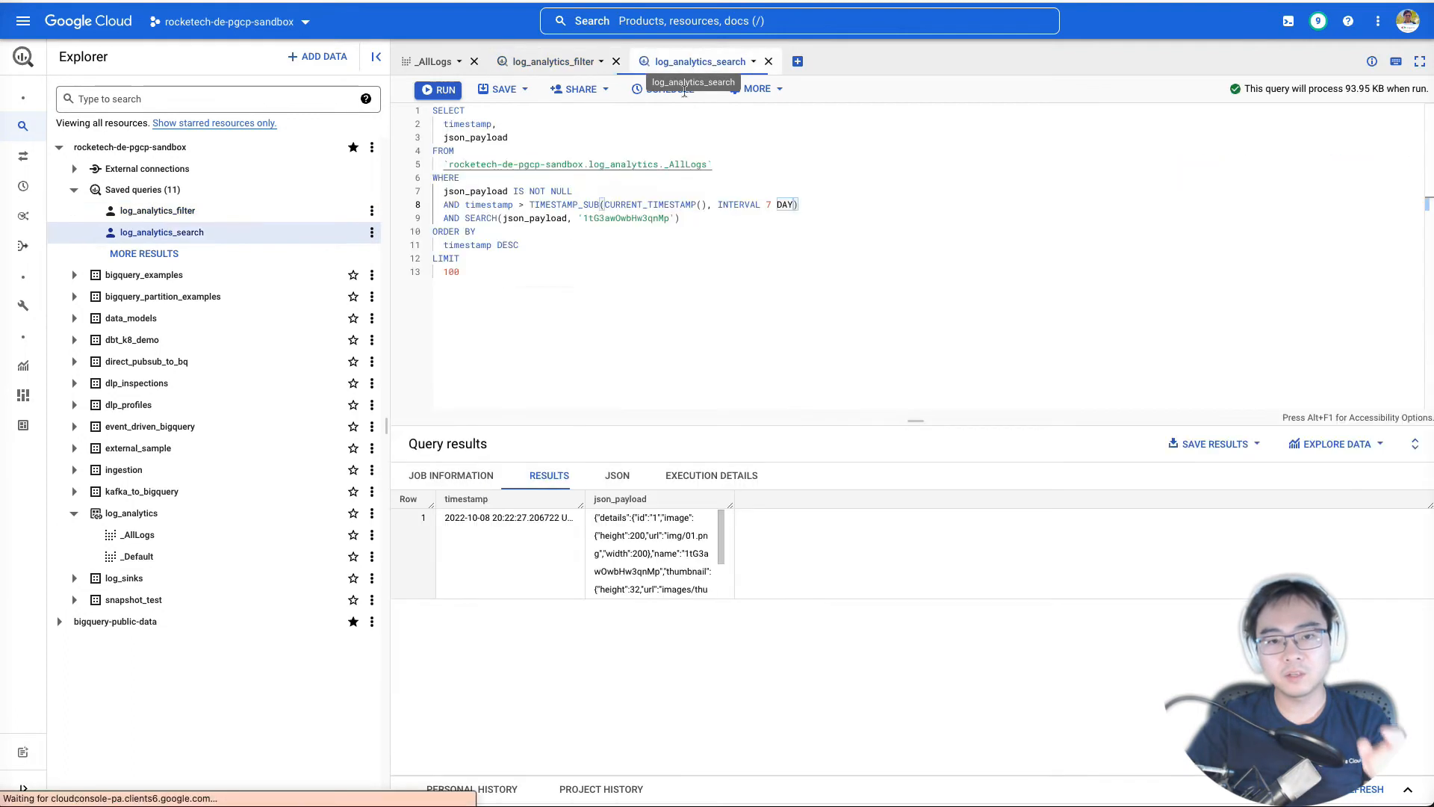
pyautogui.click(615, 255)
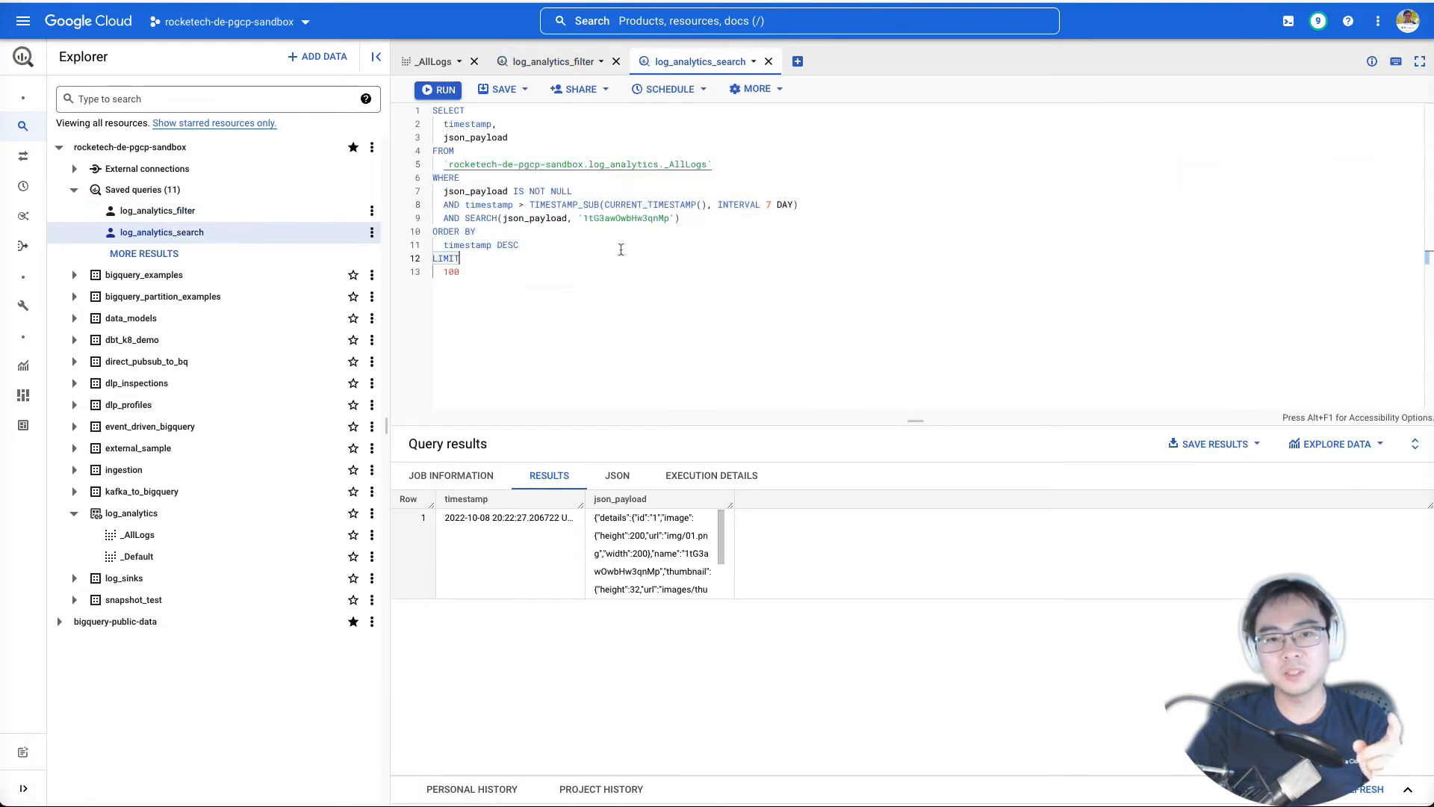
pyautogui.click(481, 219)
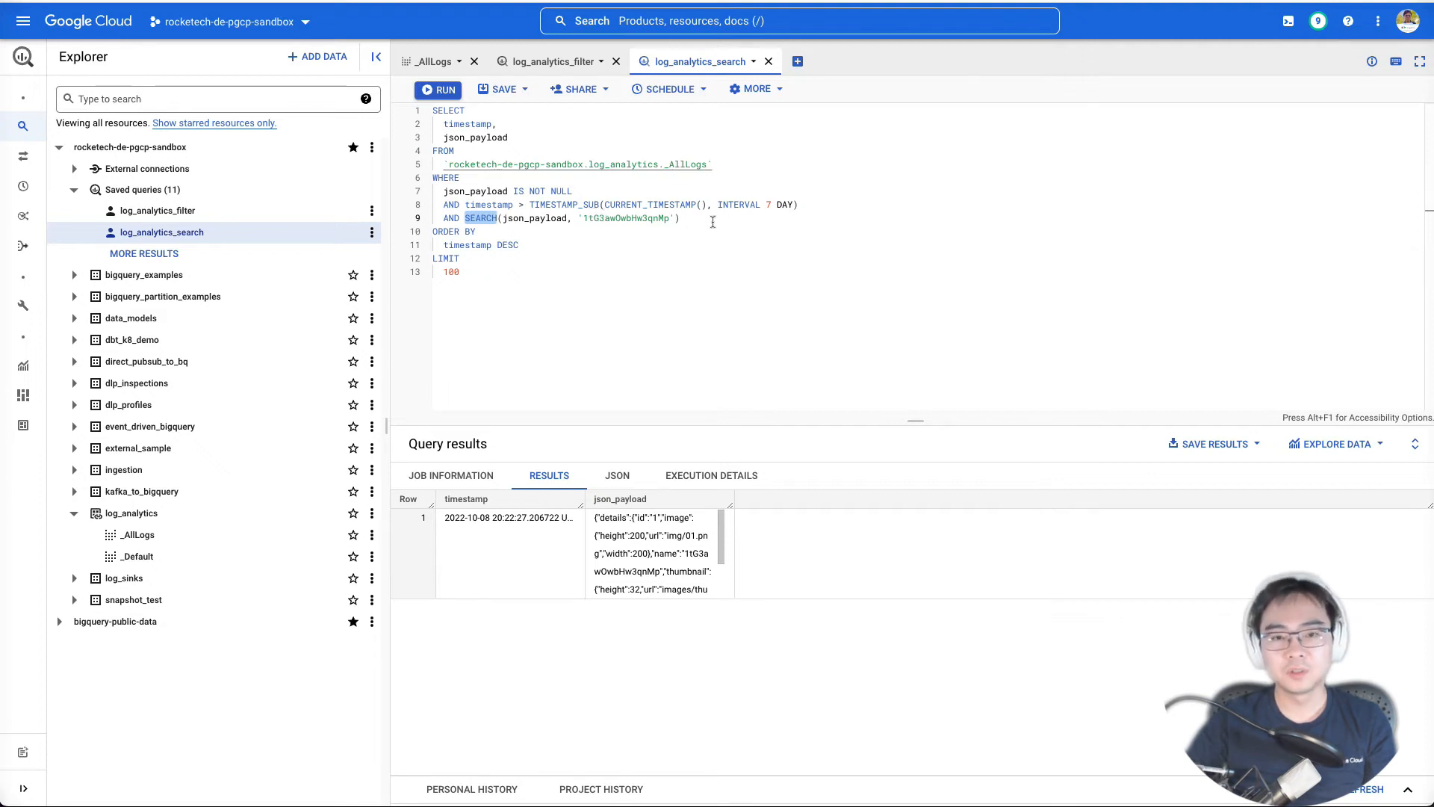
pyautogui.doubleClick(520, 217)
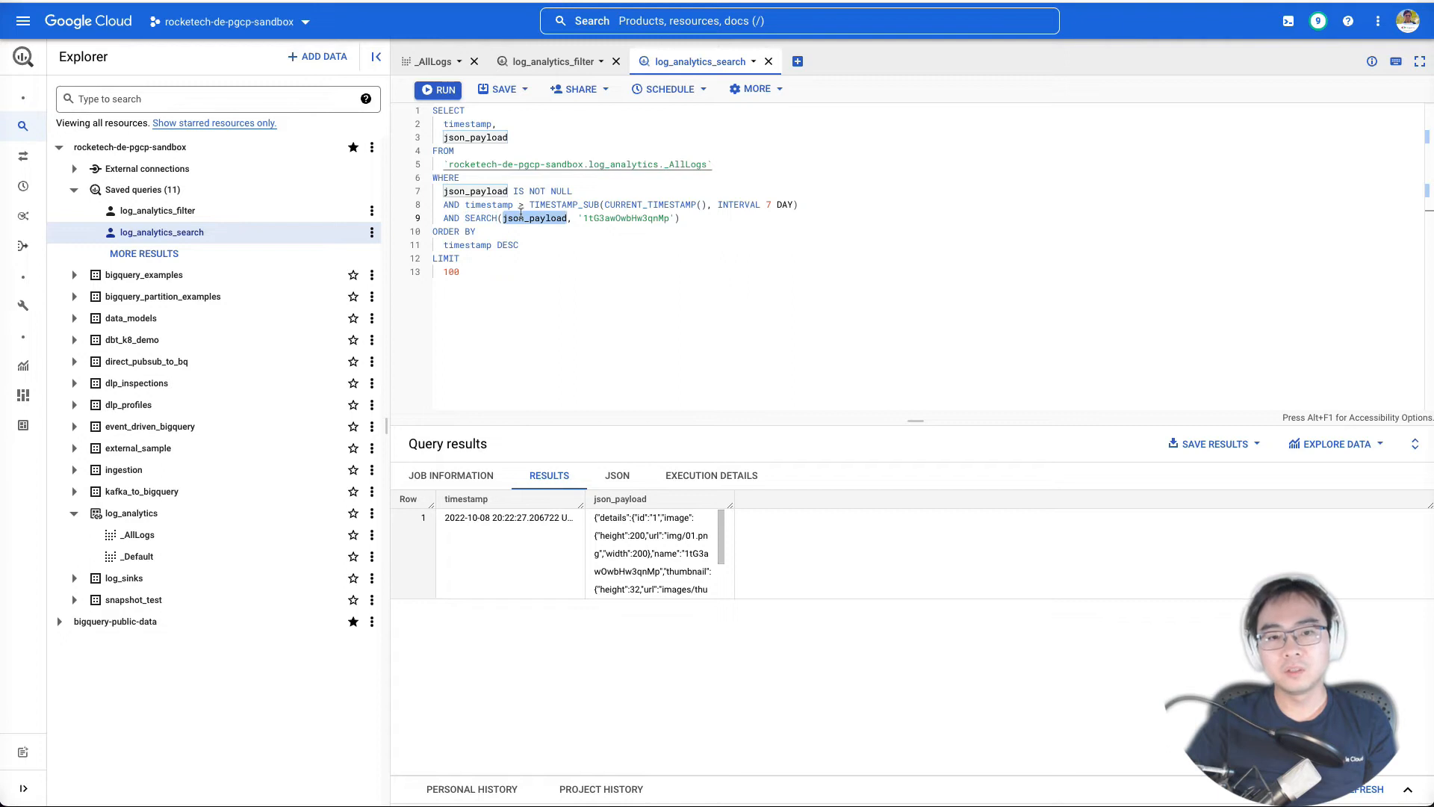
pyautogui.doubleClick(636, 218)
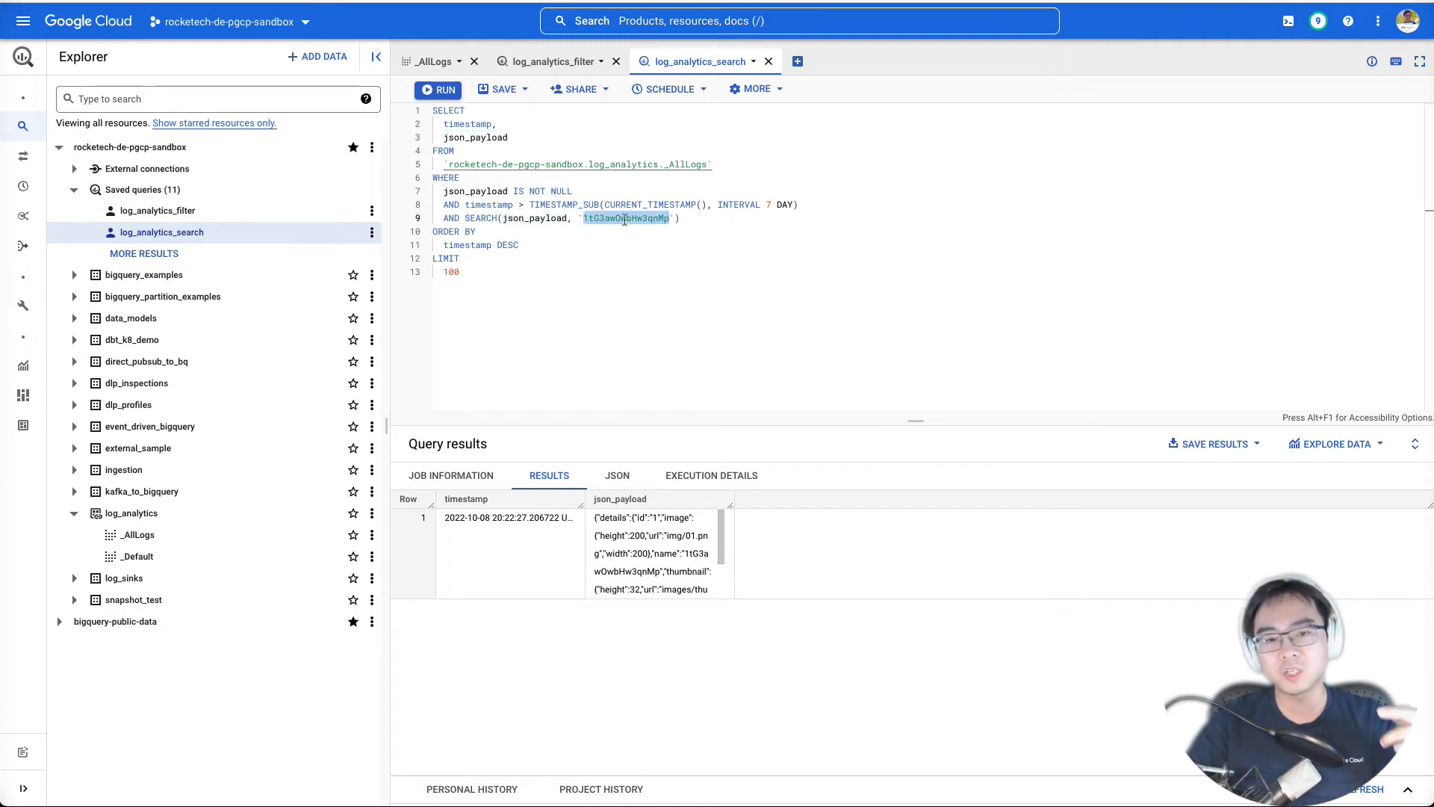
pyautogui.doubleClick(631, 219)
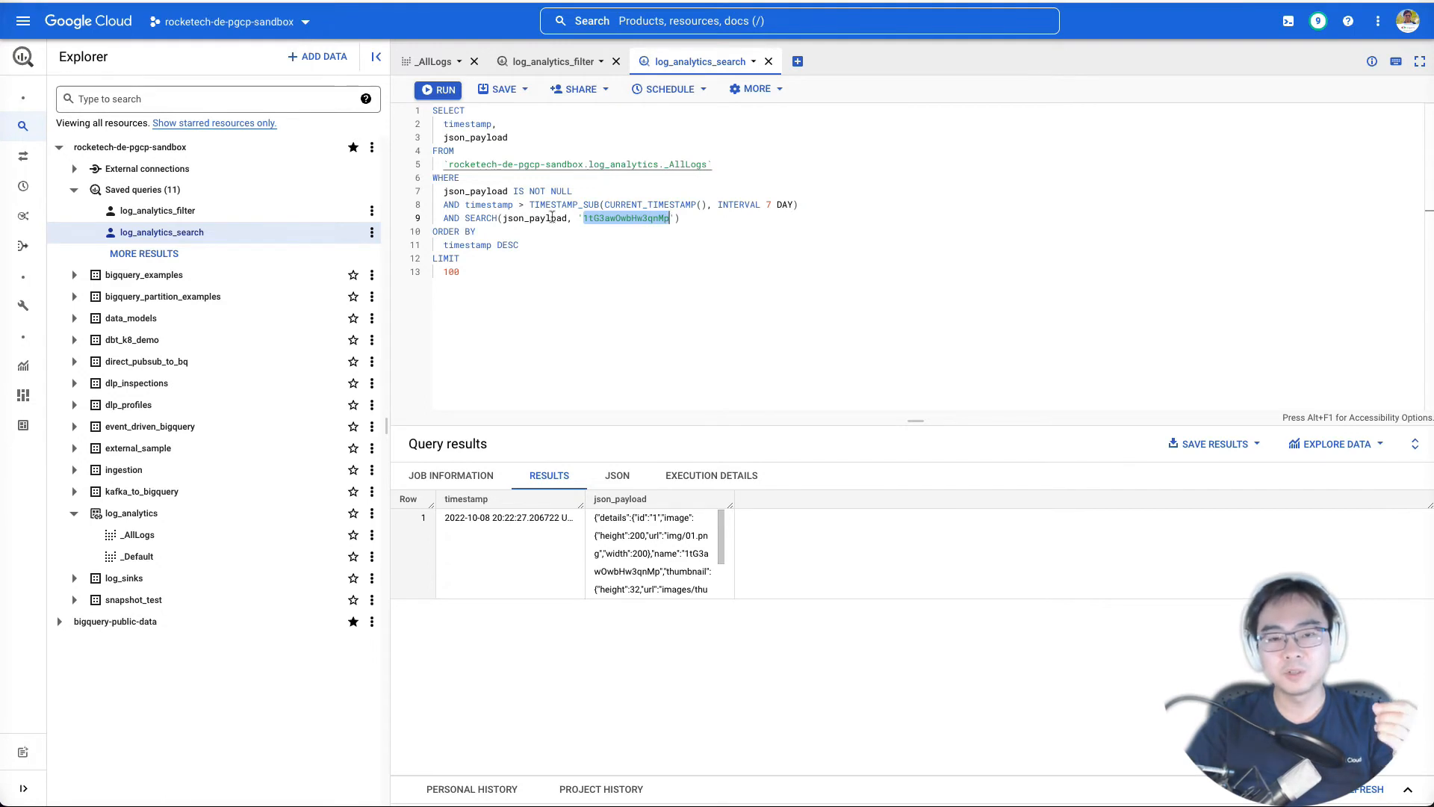
pyautogui.click(737, 219)
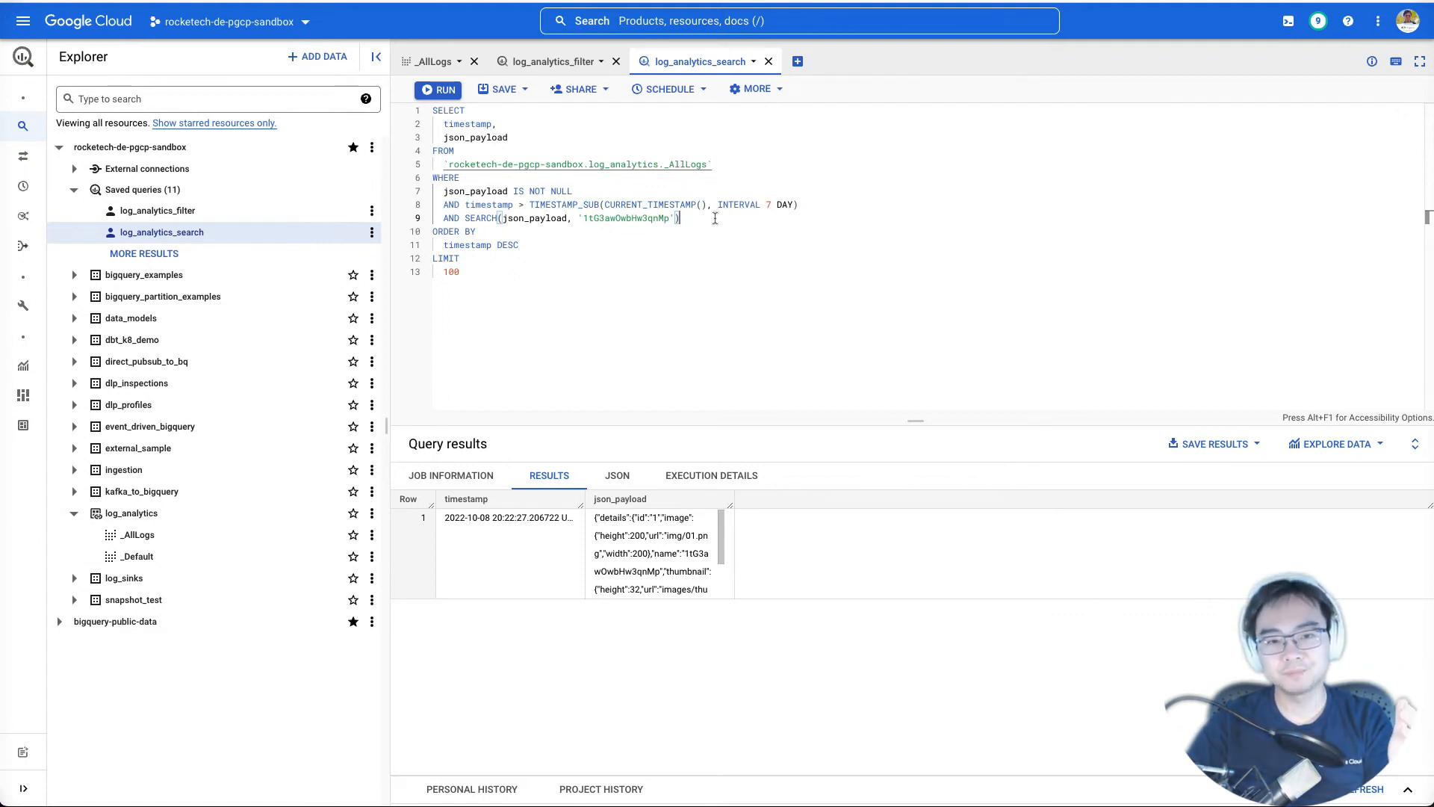
# - Compare the json_payload column and the literal search term passed to SEARCH in the WHERE clause
pyautogui.doubleClick(546, 217)
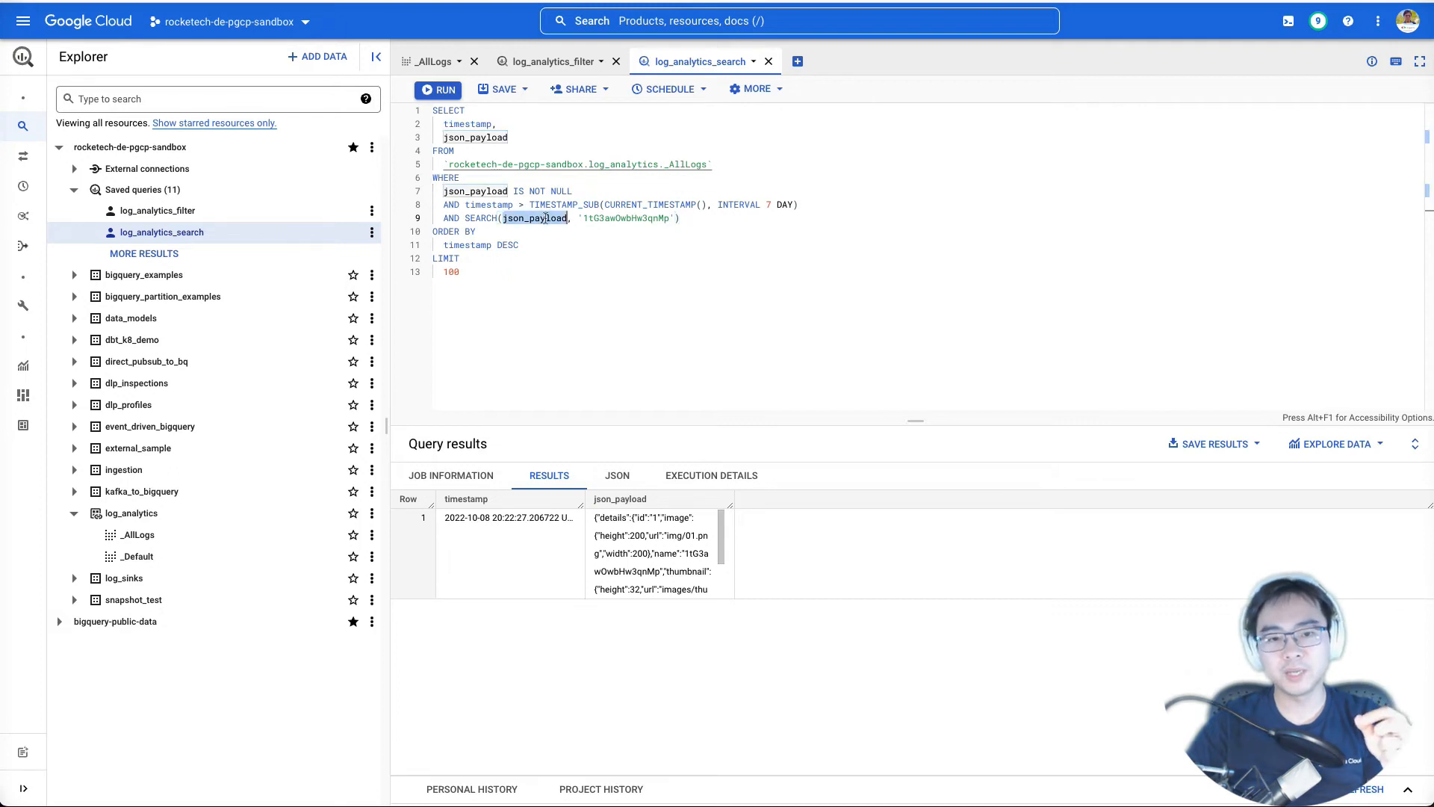
pyautogui.doubleClick(597, 217)
pyautogui.click(730, 217)
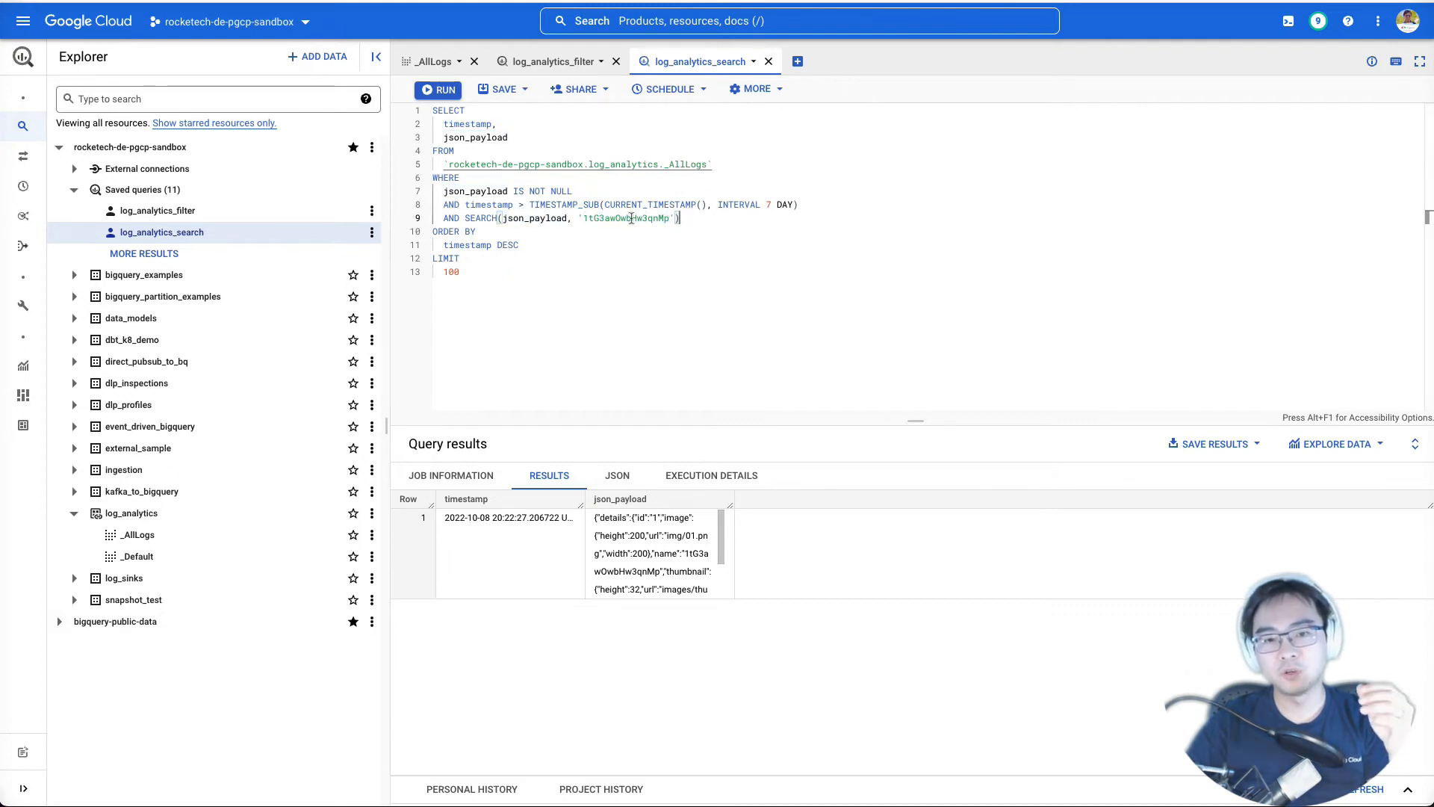
pyautogui.doubleClick(631, 217)
pyautogui.click(736, 216)
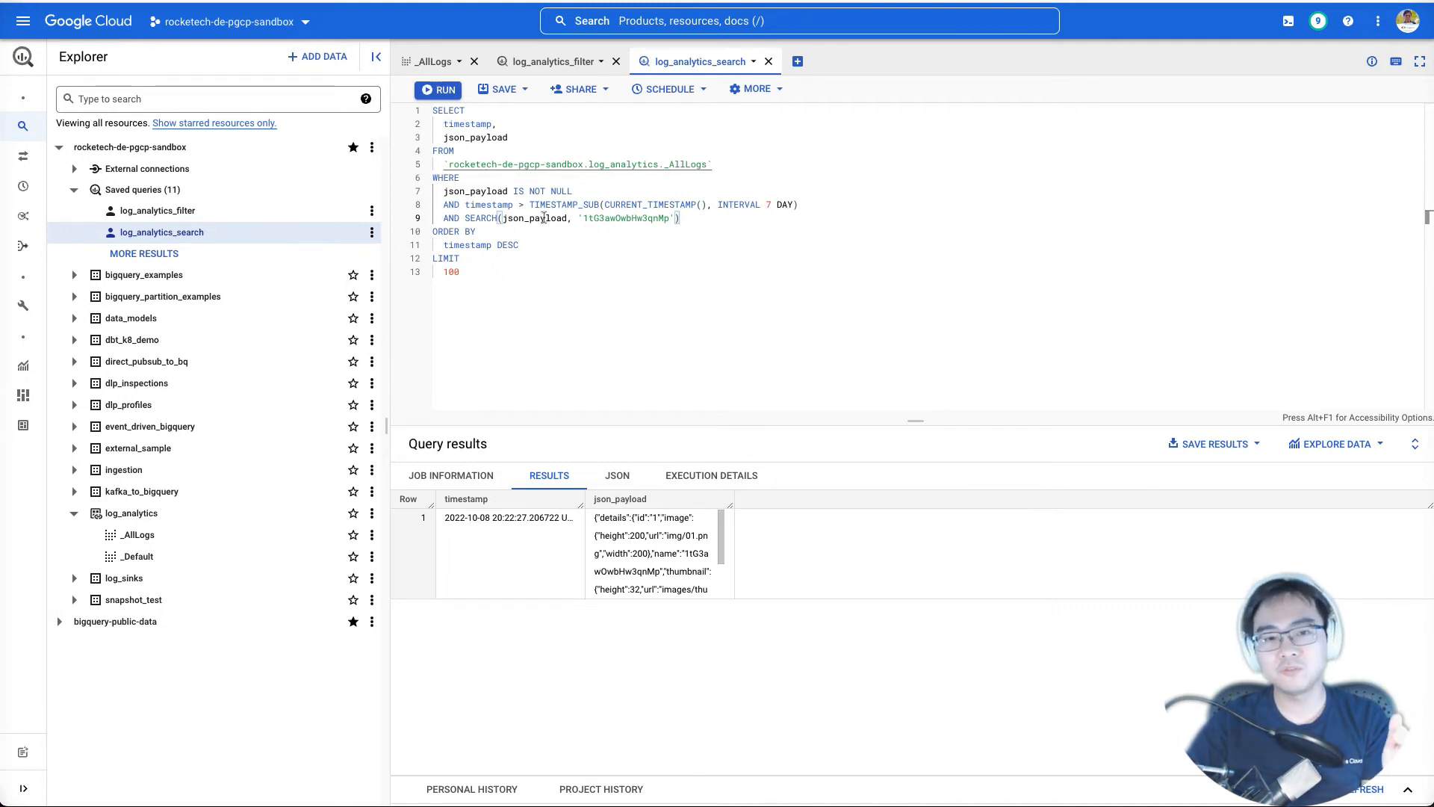
pyautogui.doubleClick(543, 217)
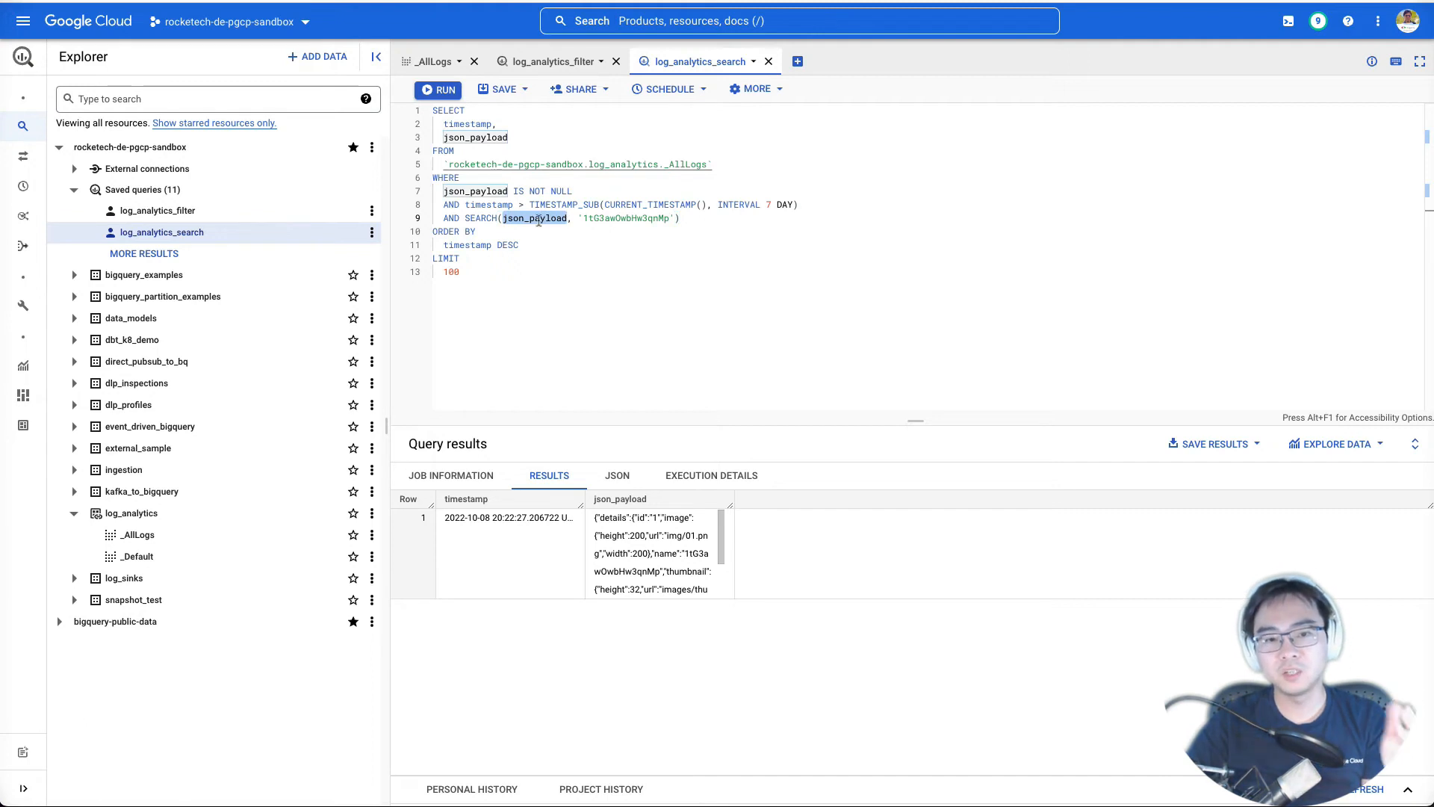
pyautogui.doubleClick(642, 217)
pyautogui.click(730, 217)
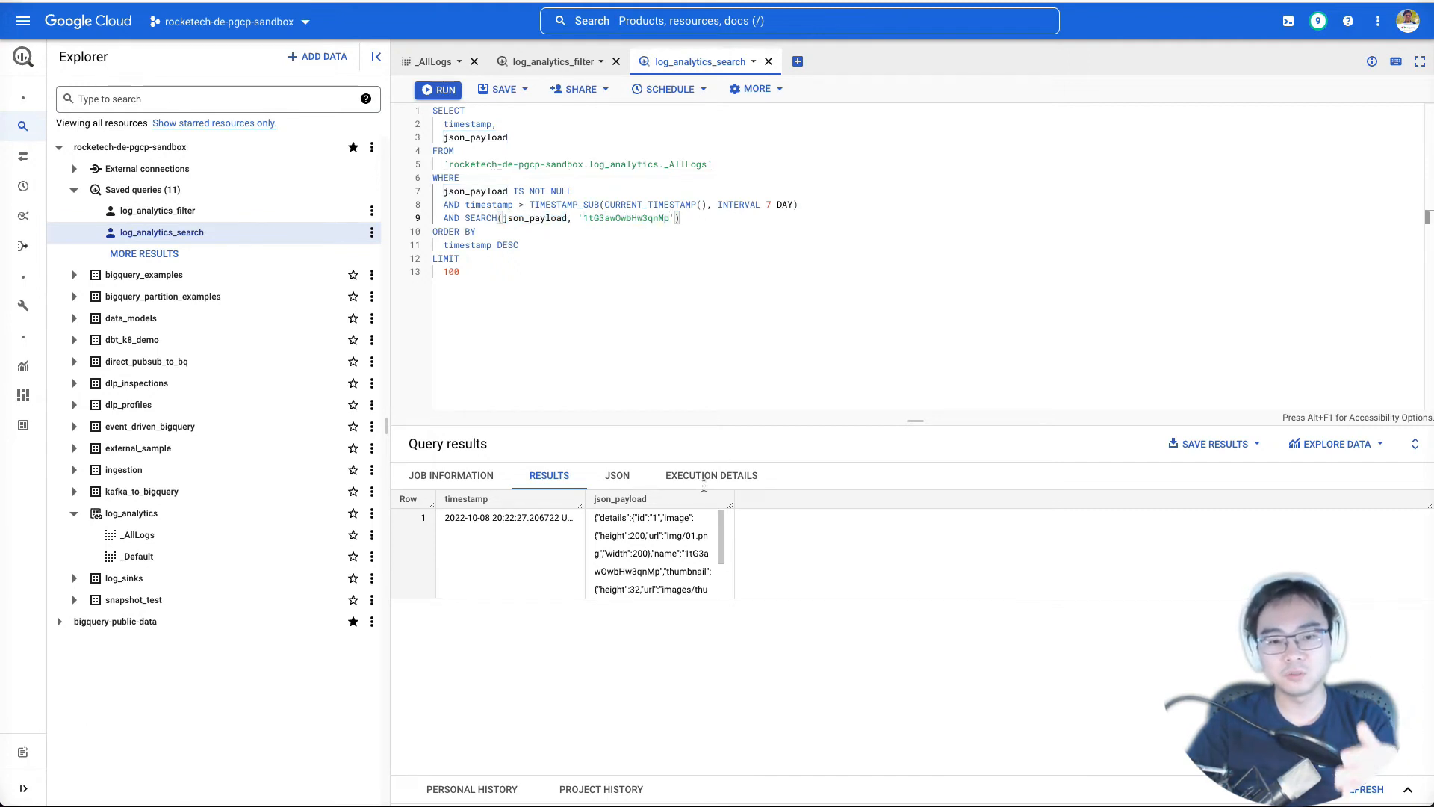
# - Check the existing json_payload result for the search term and run the log_analytics_search query again
pyautogui.doubleClick(696, 553)
pyautogui.click(688, 222)
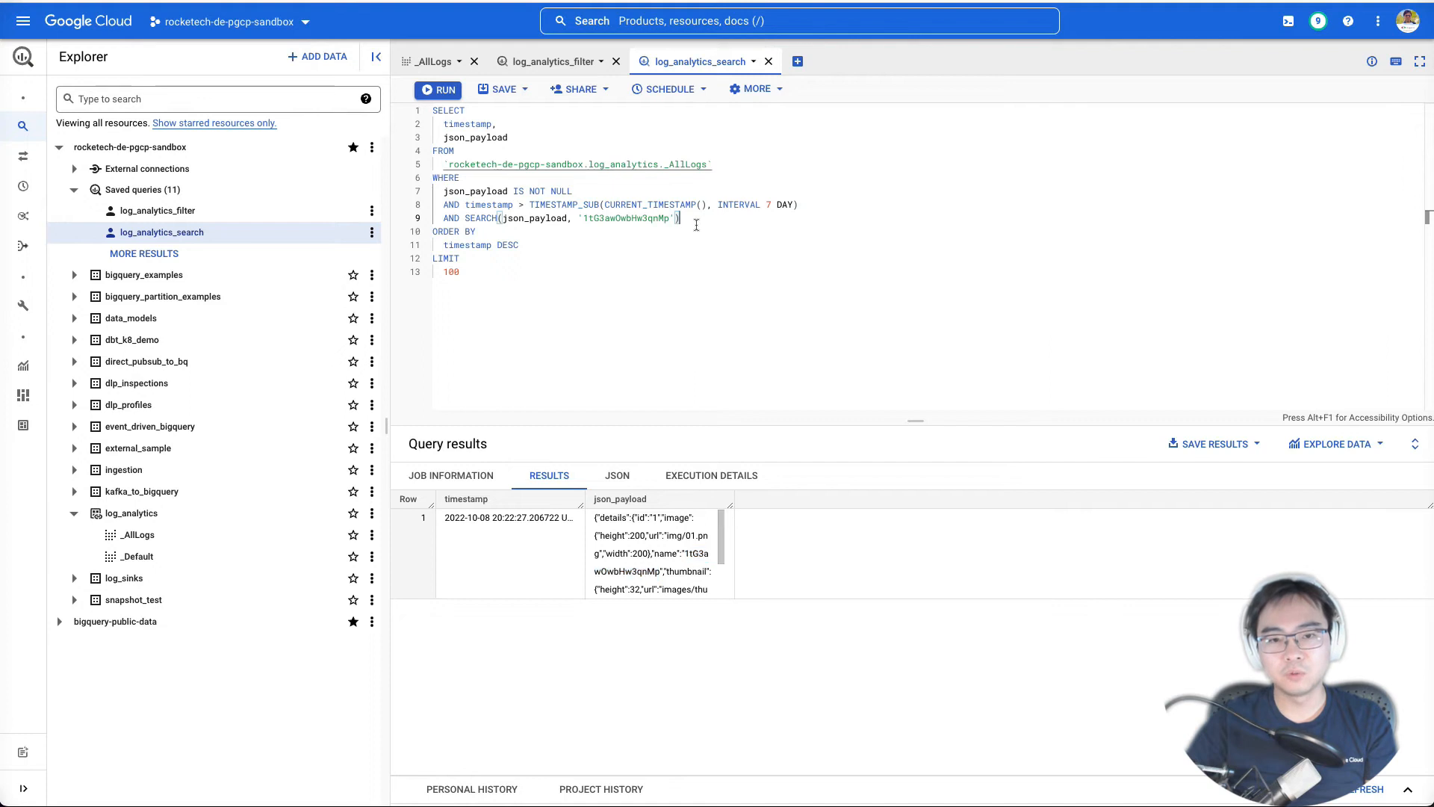
pyautogui.hotkey('ctrl', 'Return')
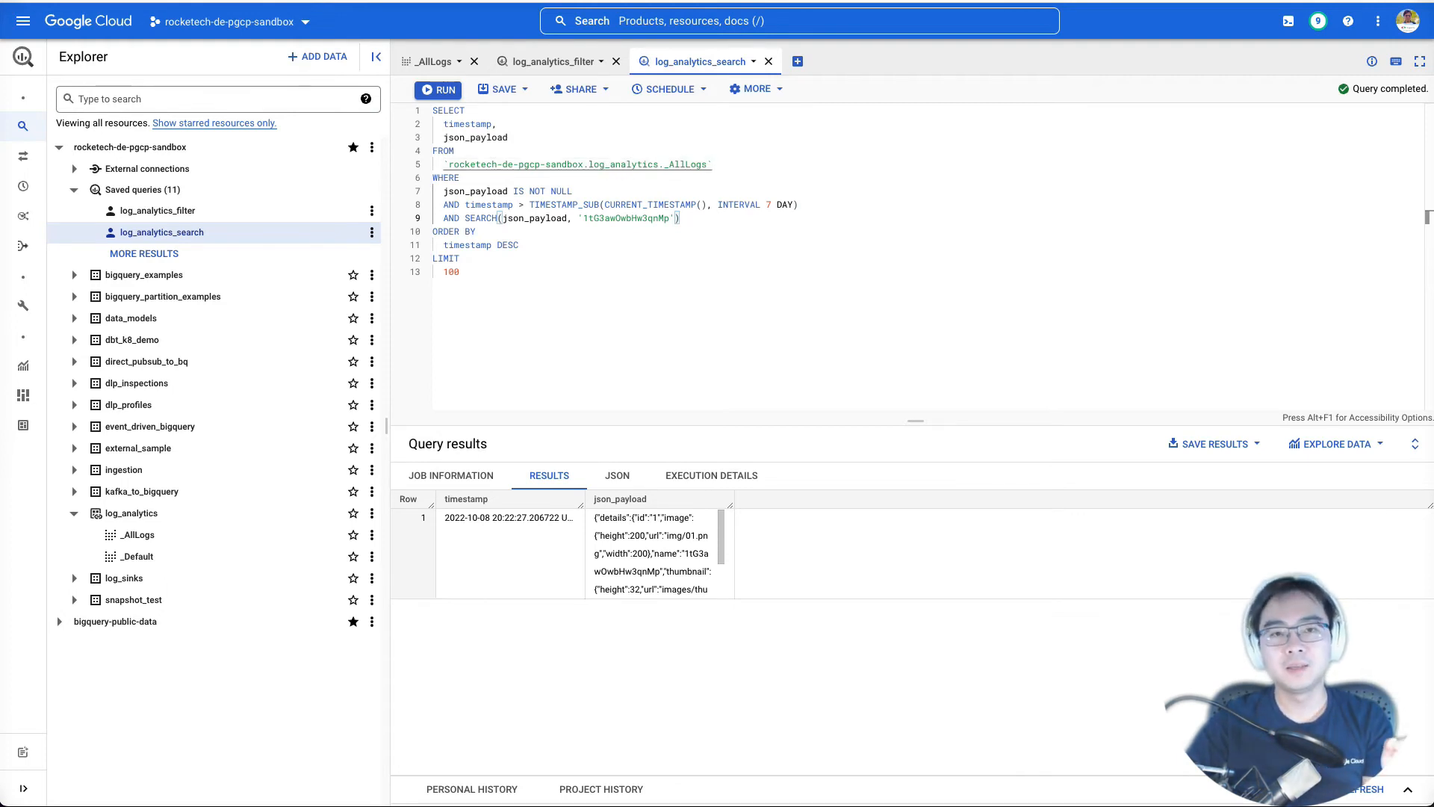
# - Return to the log_analytics_filter query and clear the text selection in its SQL
pyautogui.click(558, 57)
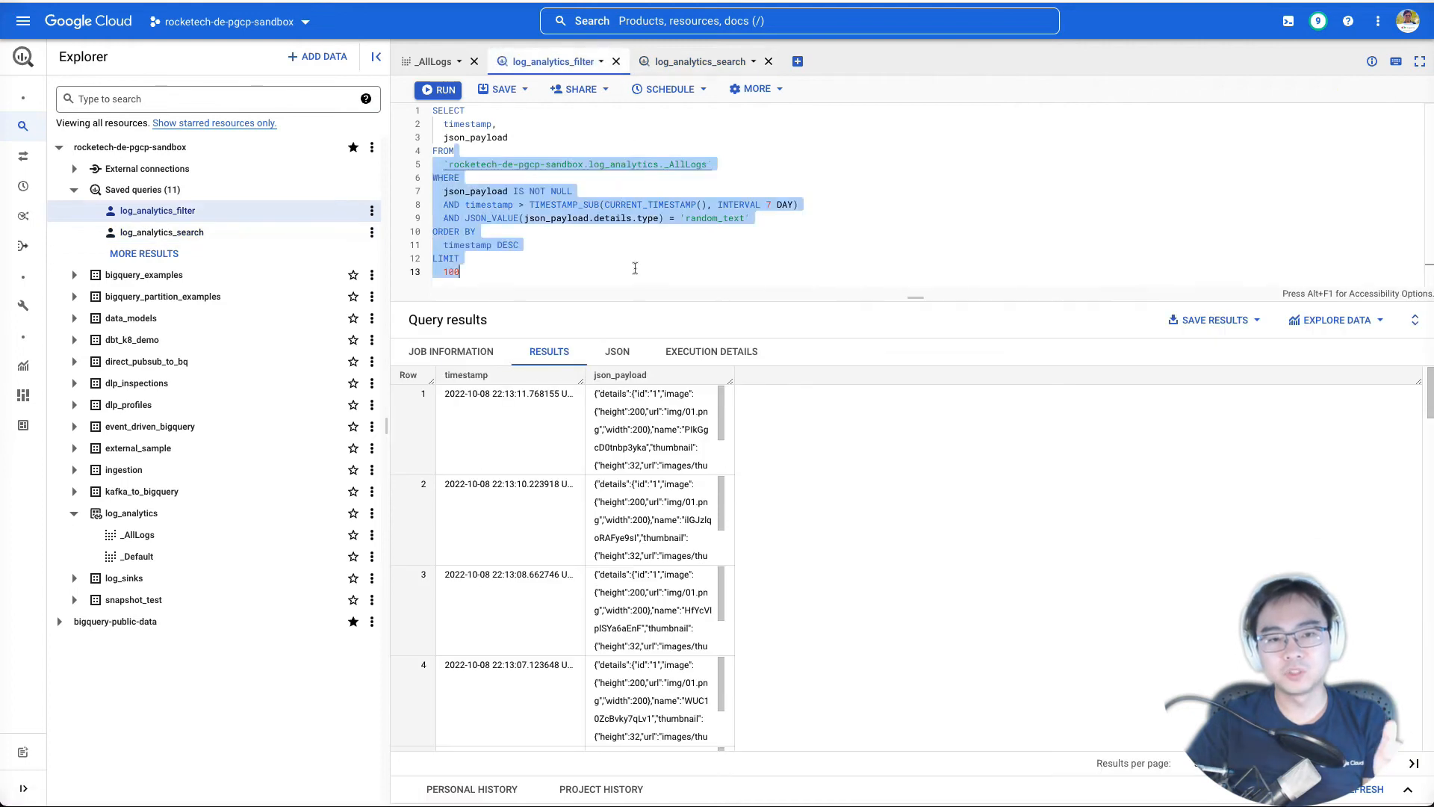
pyautogui.click(642, 245)
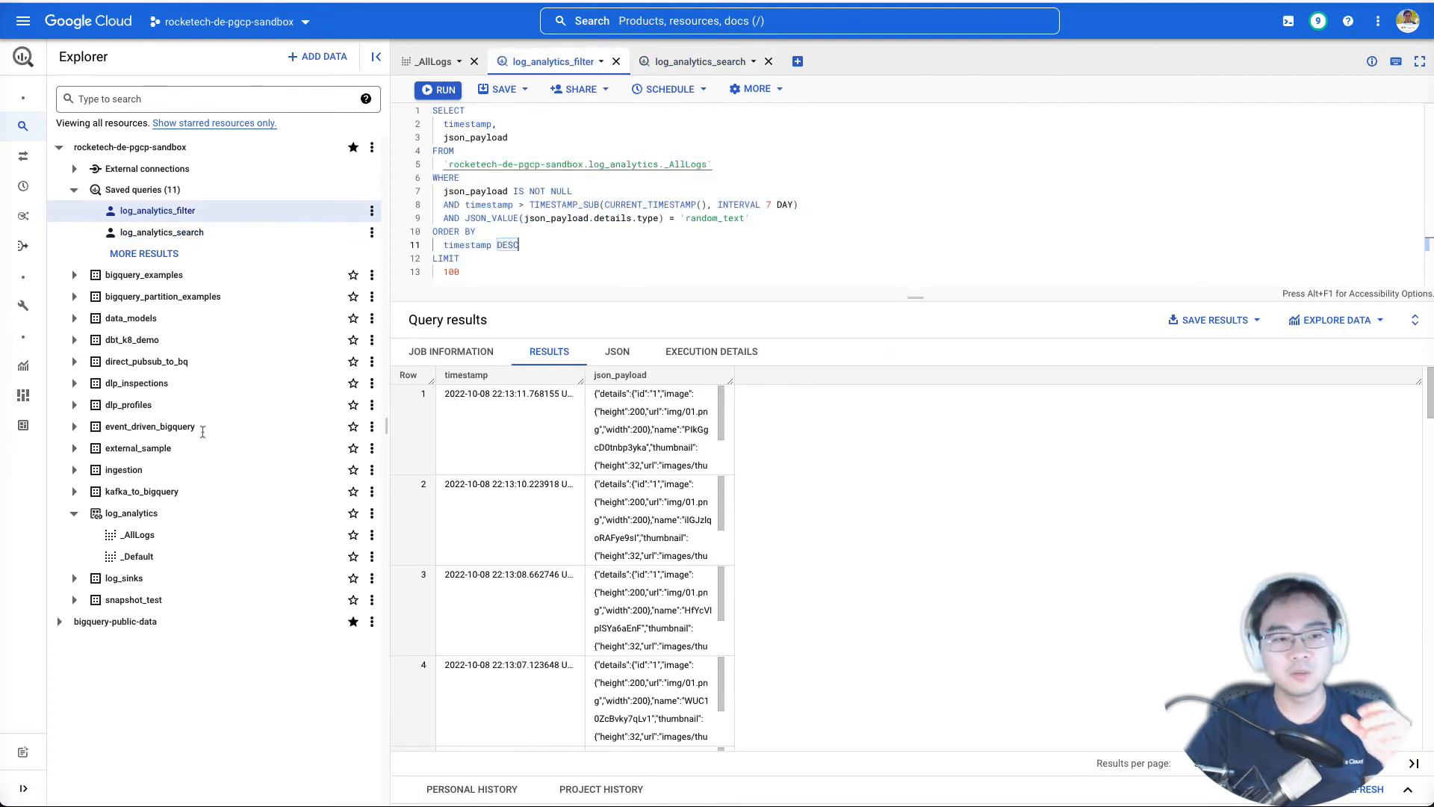
pyautogui.click(632, 205)
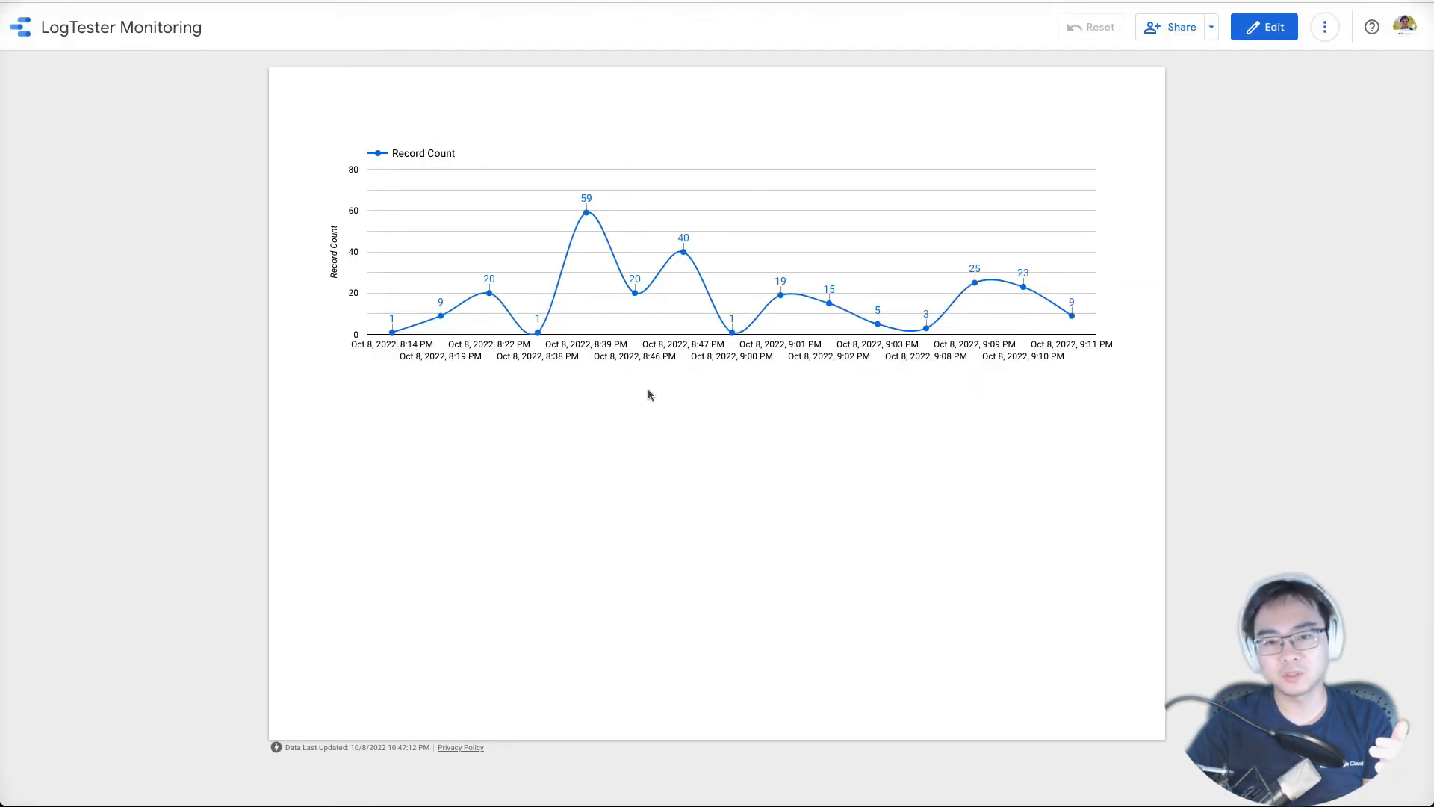
# - In the LogTester Monitoring report in Data Studio, refresh the data twice and switch to the Key Features slide
pyautogui.click(1325, 27)
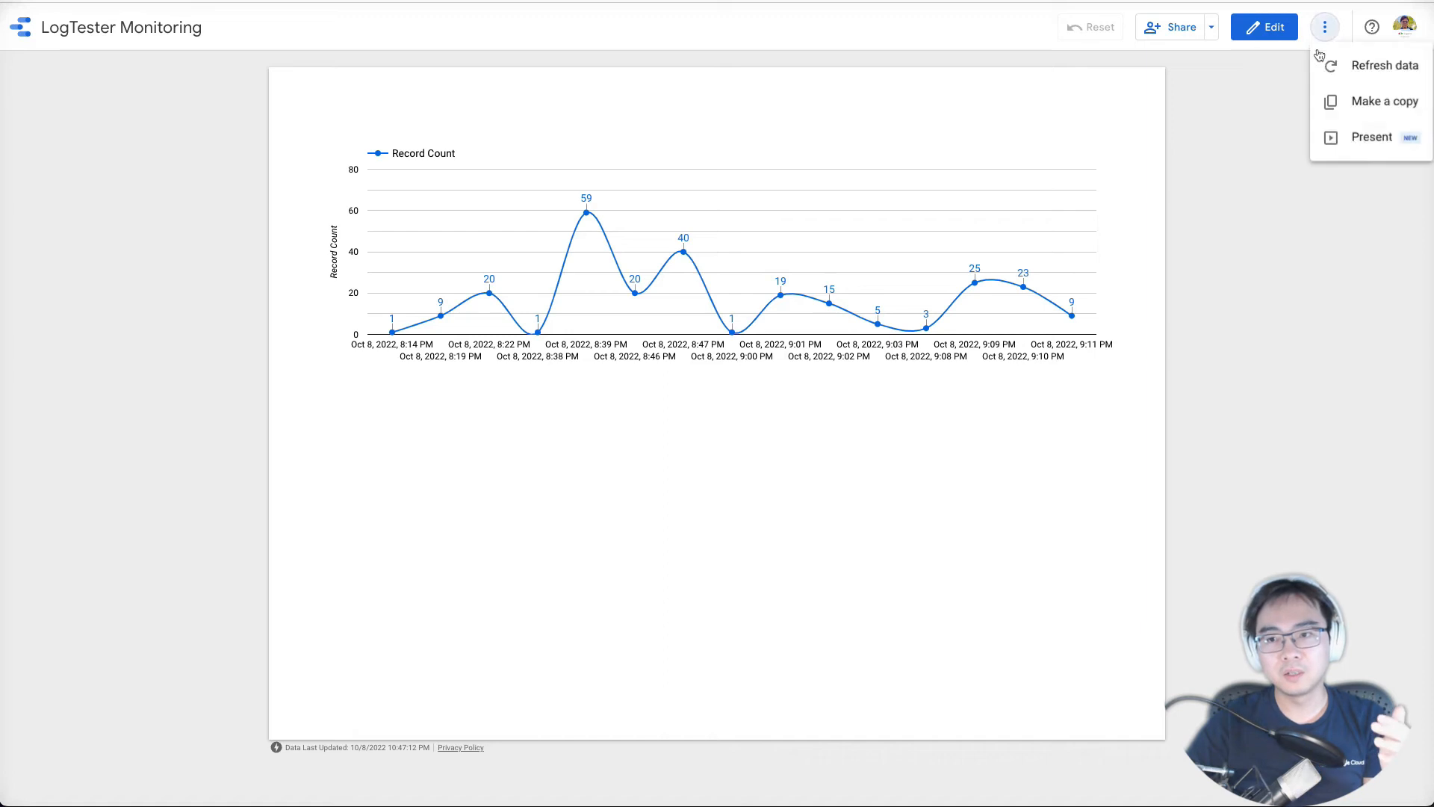
pyautogui.click(1326, 63)
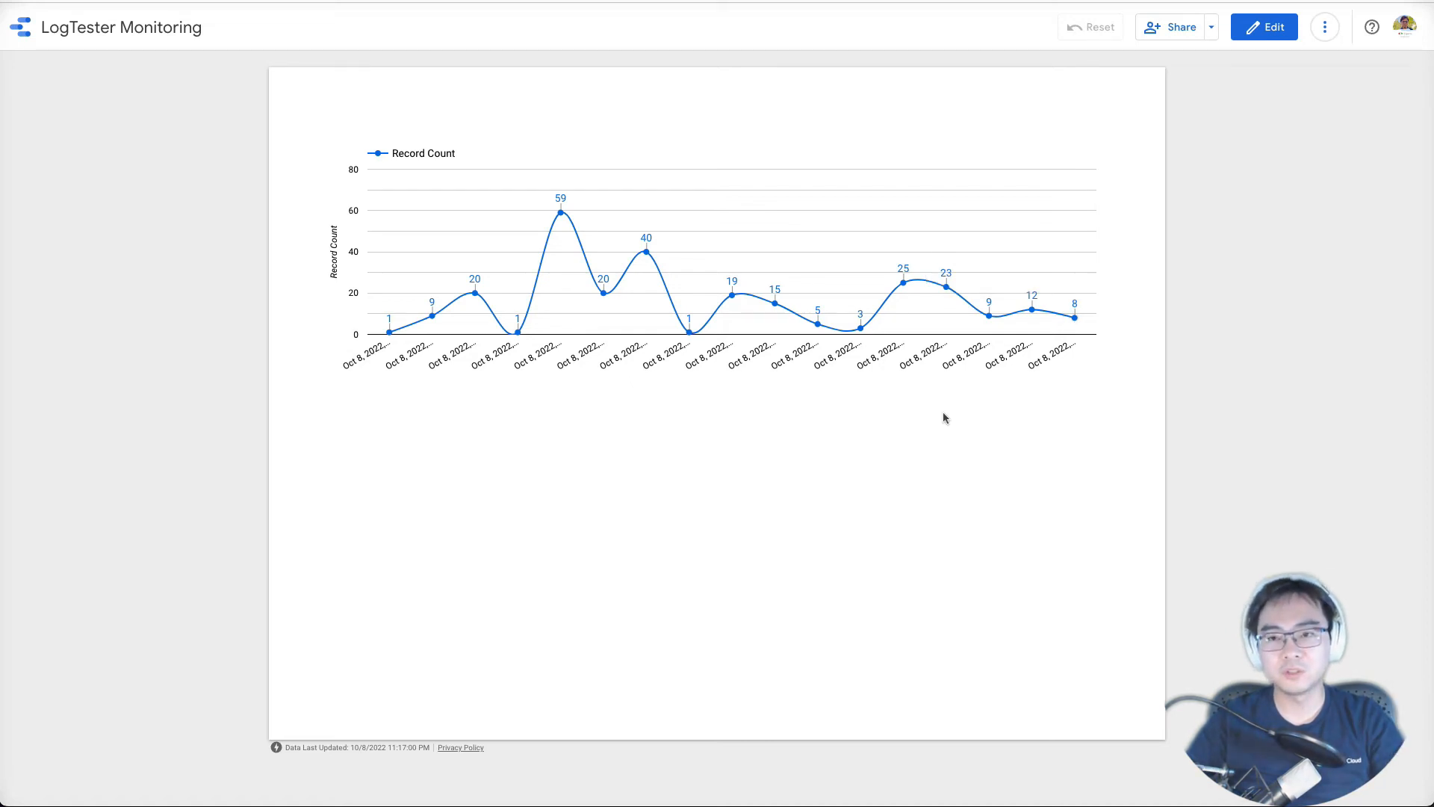
pyautogui.click(1324, 29)
pyautogui.click(1342, 74)
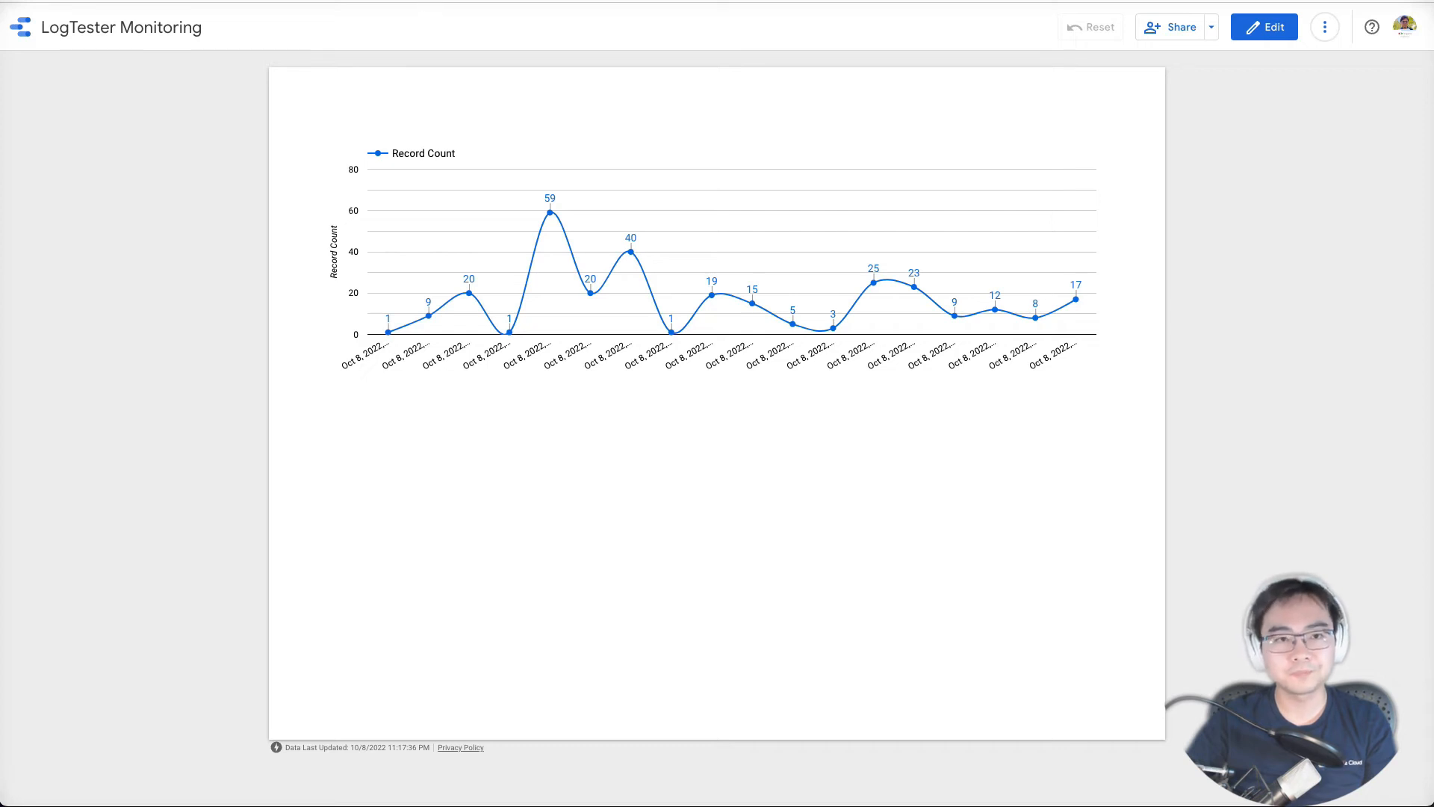
pyautogui.click(135, 1)
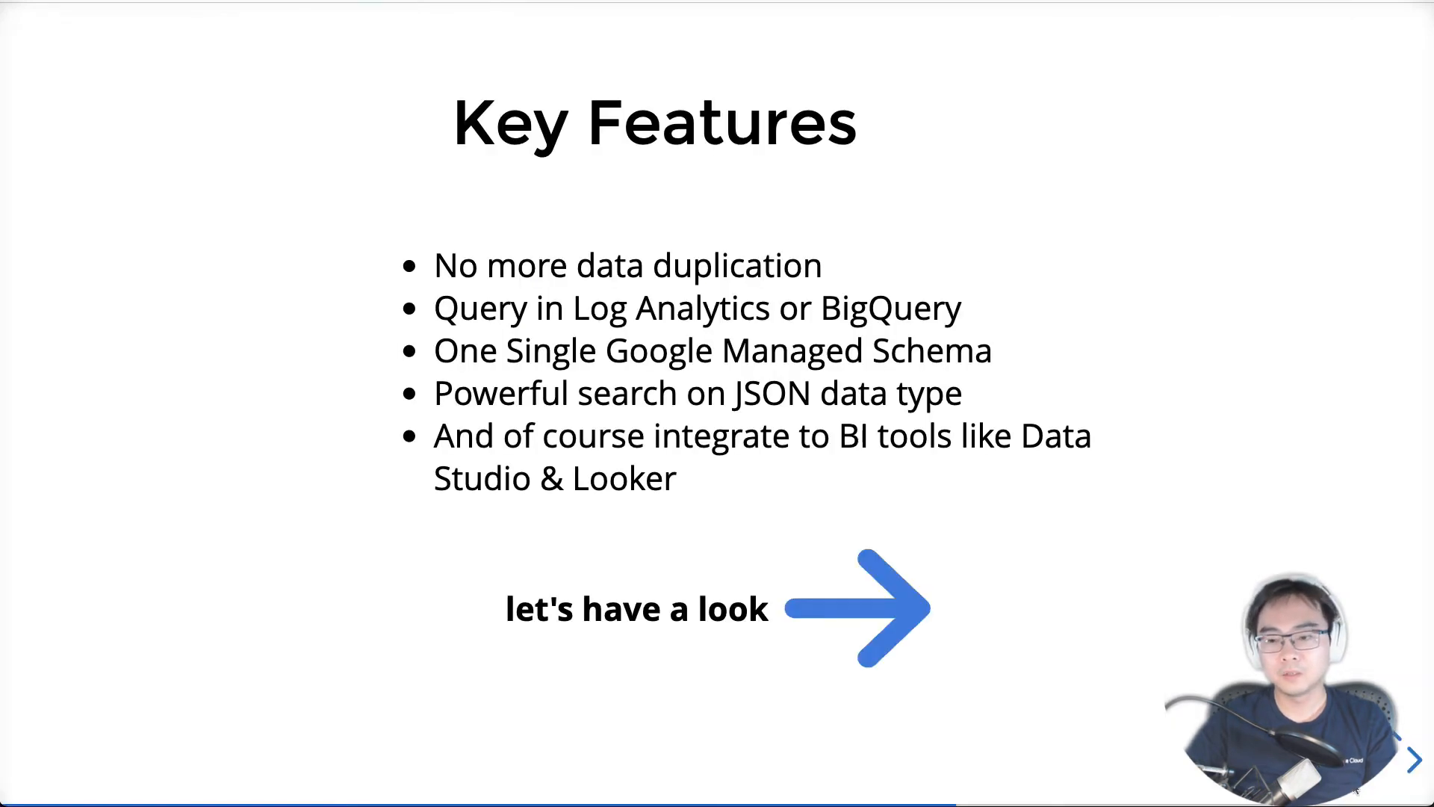